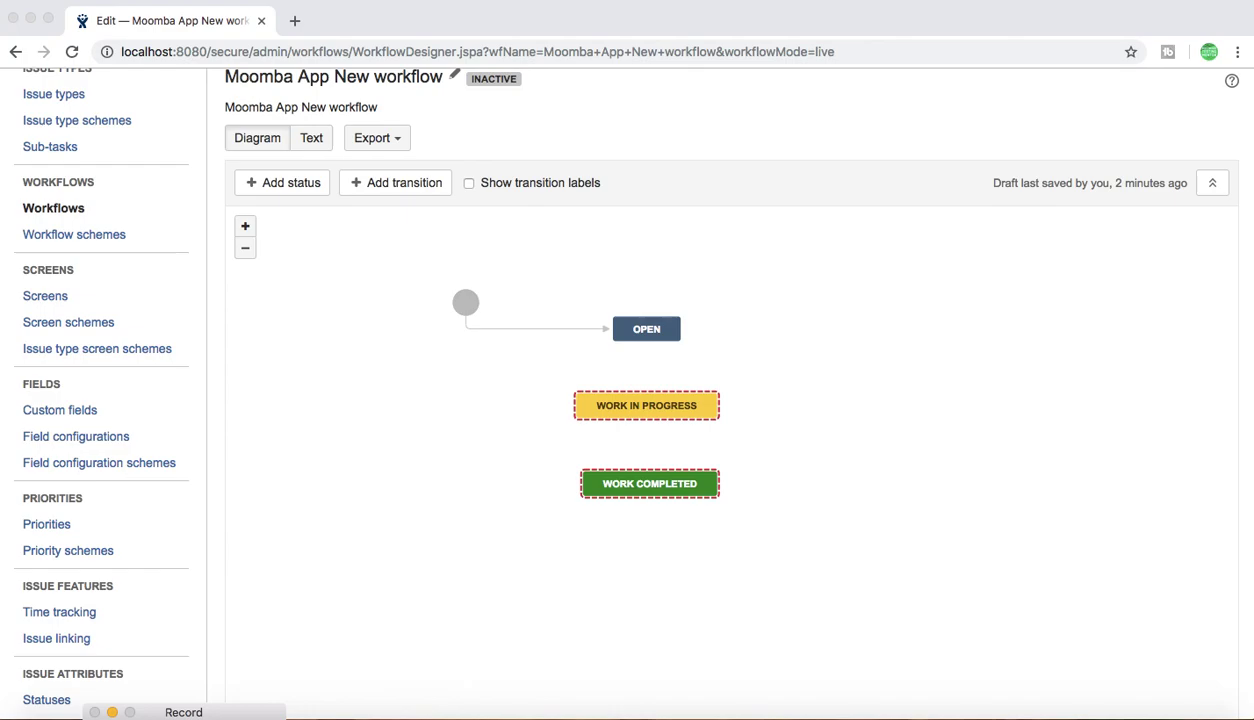
# Inspect the details of the Create transition leading to the Open status in the workflow diagram
pyautogui.scroll(3, 1058, 294)
pyautogui.scroll(-3, 1058, 294)
pyautogui.scroll(2, 1058, 294)
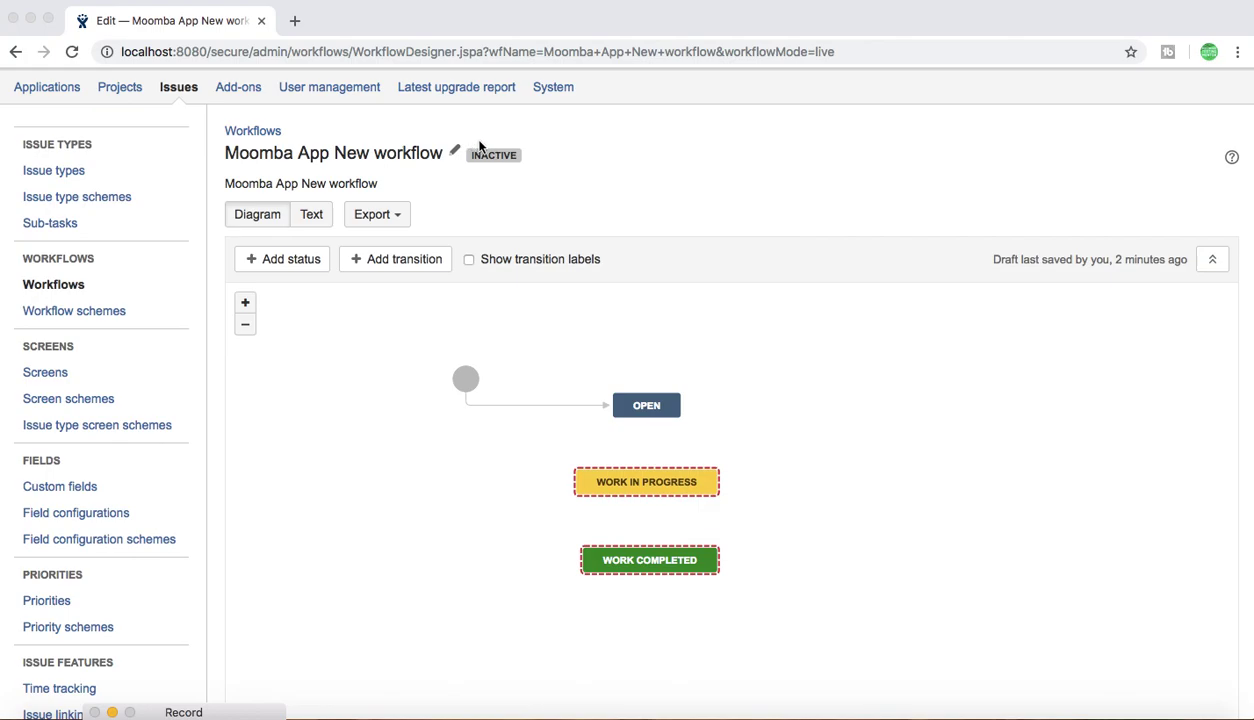
pyautogui.scroll(-2, 774, 428)
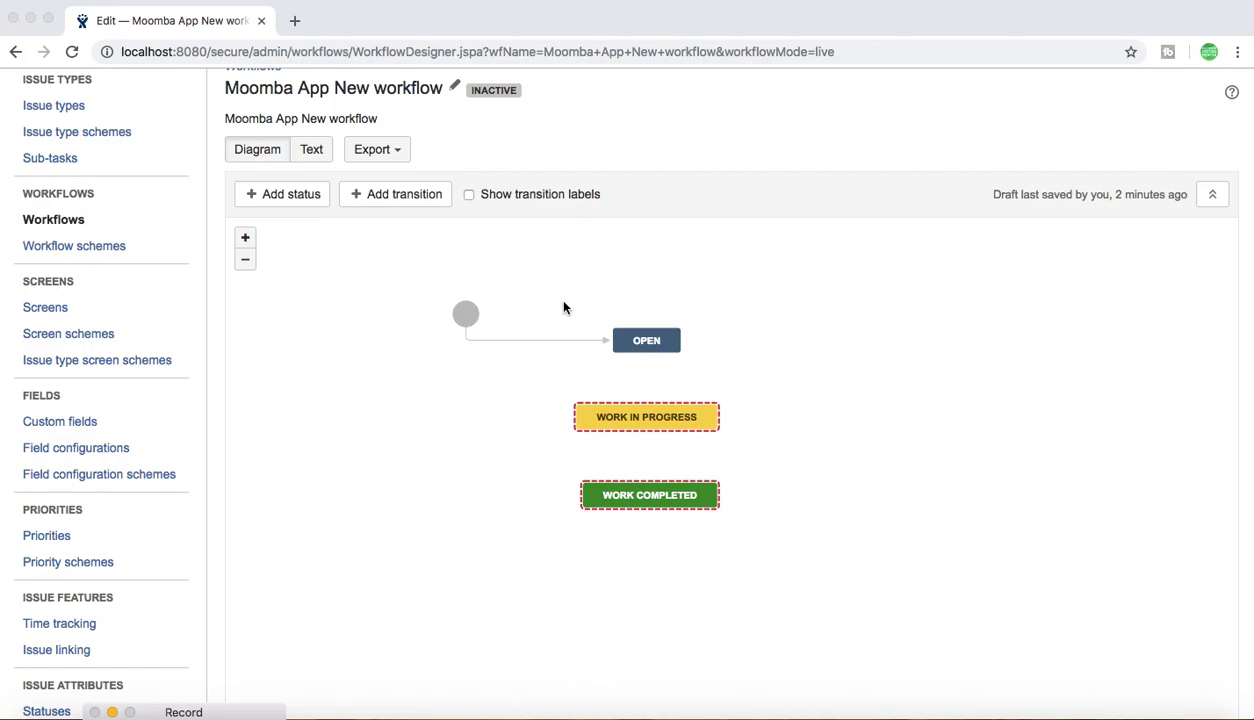
pyautogui.click(493, 342)
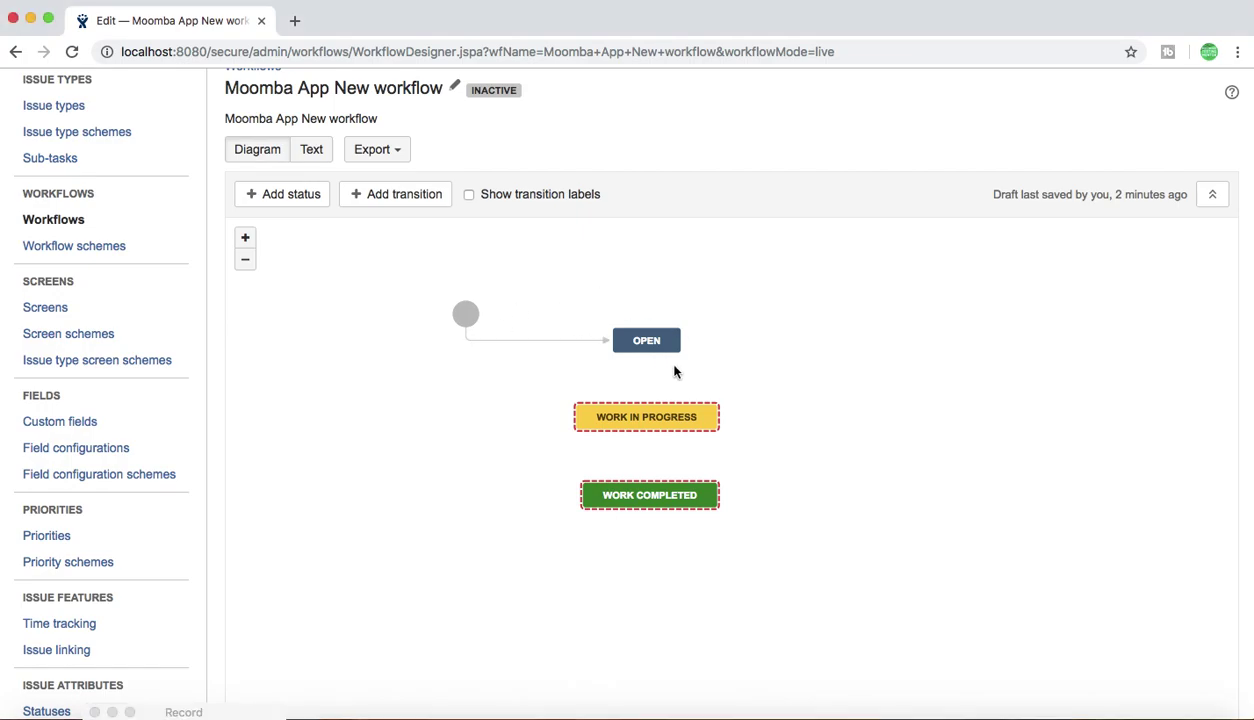
pyautogui.click(569, 337)
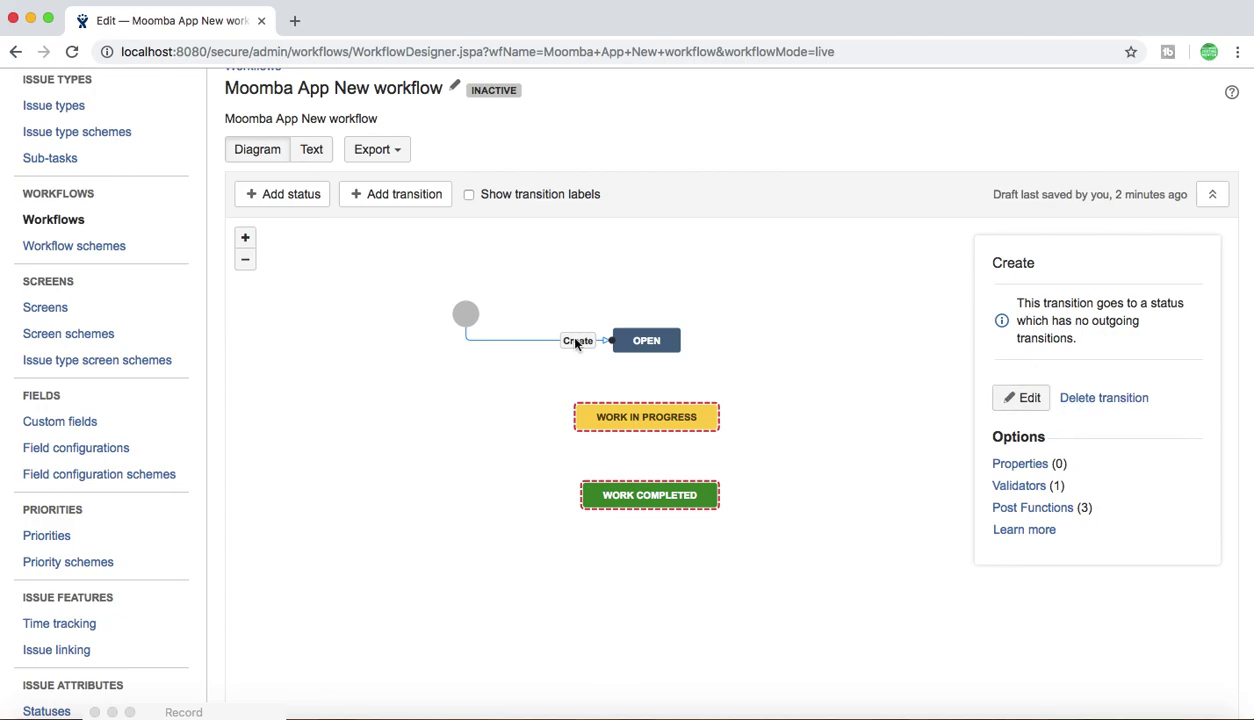
pyautogui.moveTo(637, 353)
pyautogui.click(781, 322)
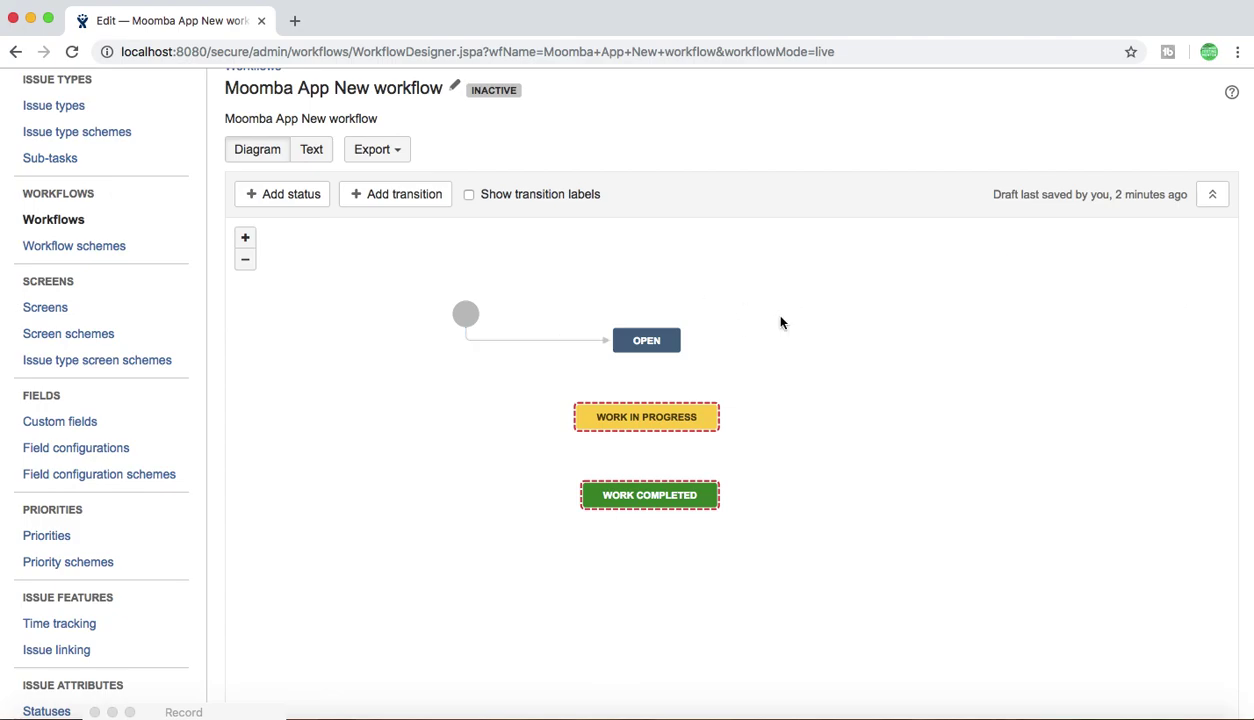
pyautogui.click(386, 200)
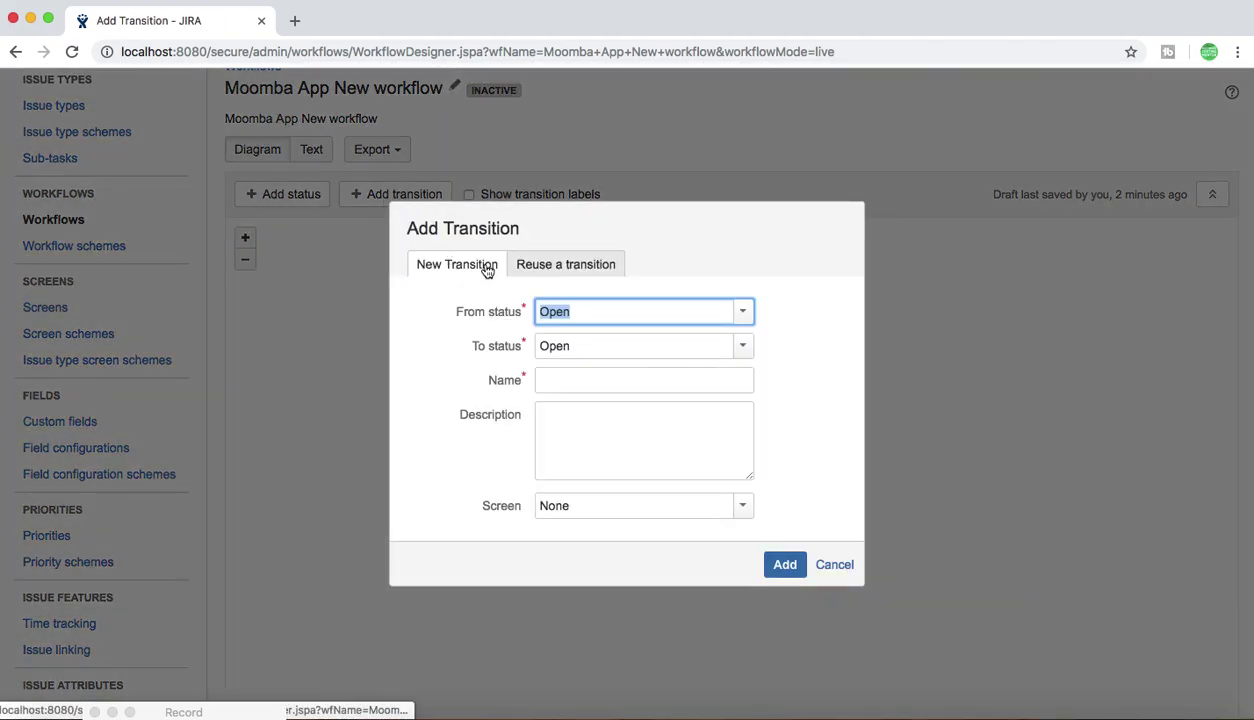
pyautogui.click(580, 262)
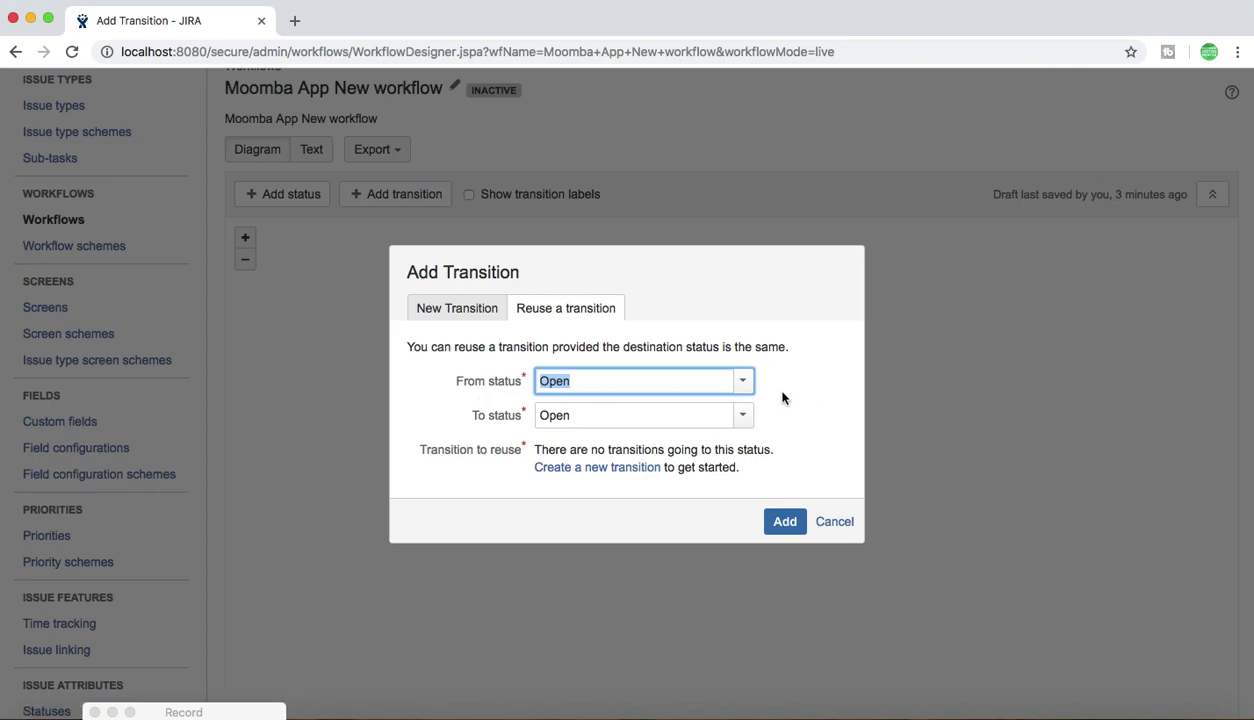
pyautogui.click(748, 416)
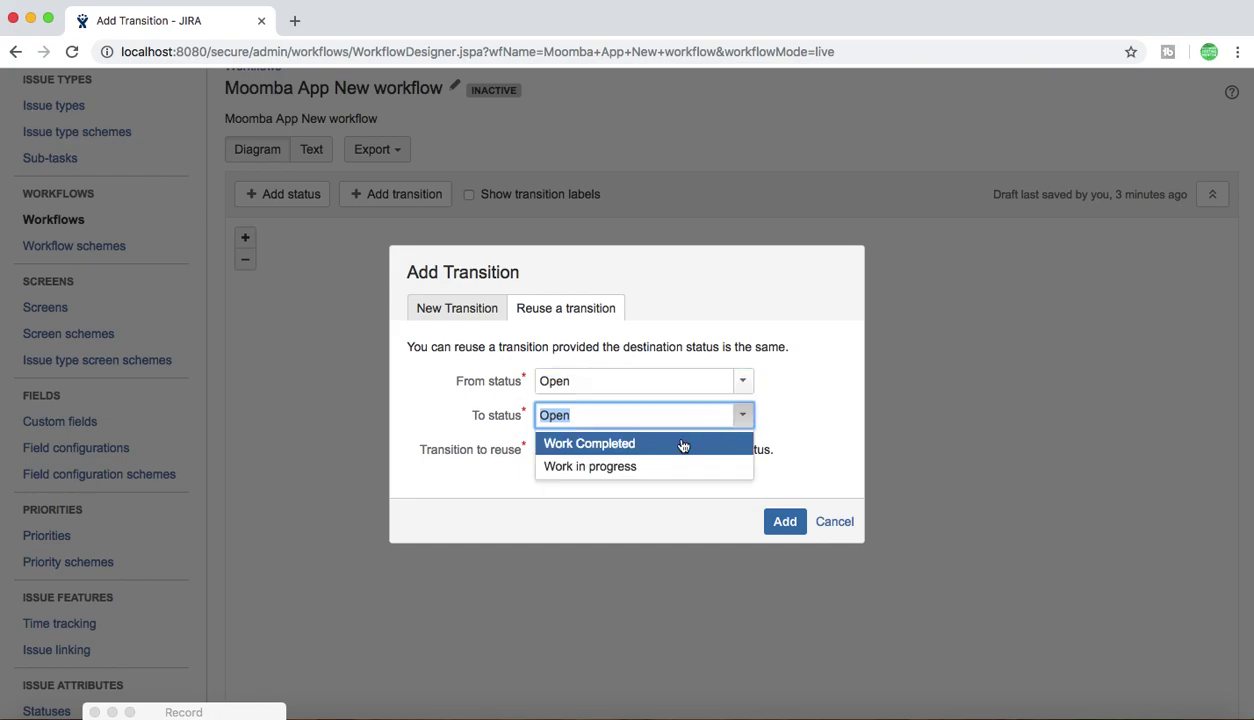
pyautogui.click(608, 466)
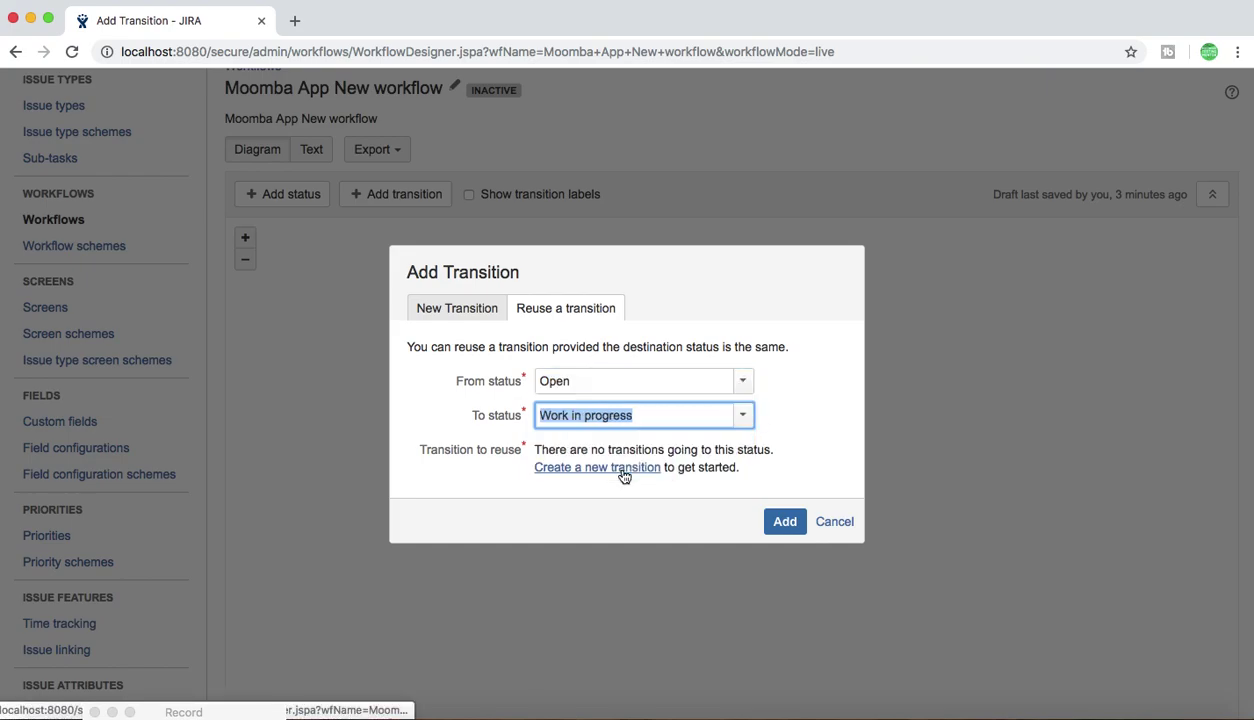
pyautogui.click(553, 443)
pyautogui.moveTo(536, 450); pyautogui.dragTo(753, 479)
pyautogui.click(750, 472)
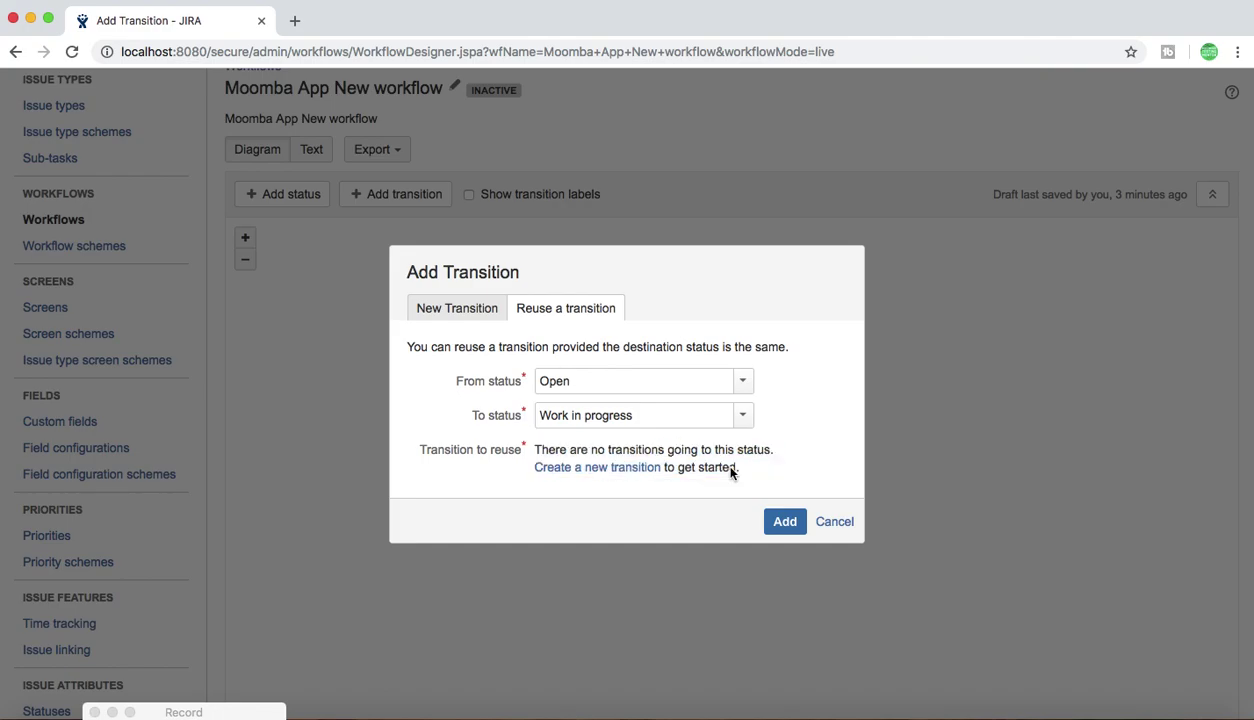
pyautogui.click(835, 527)
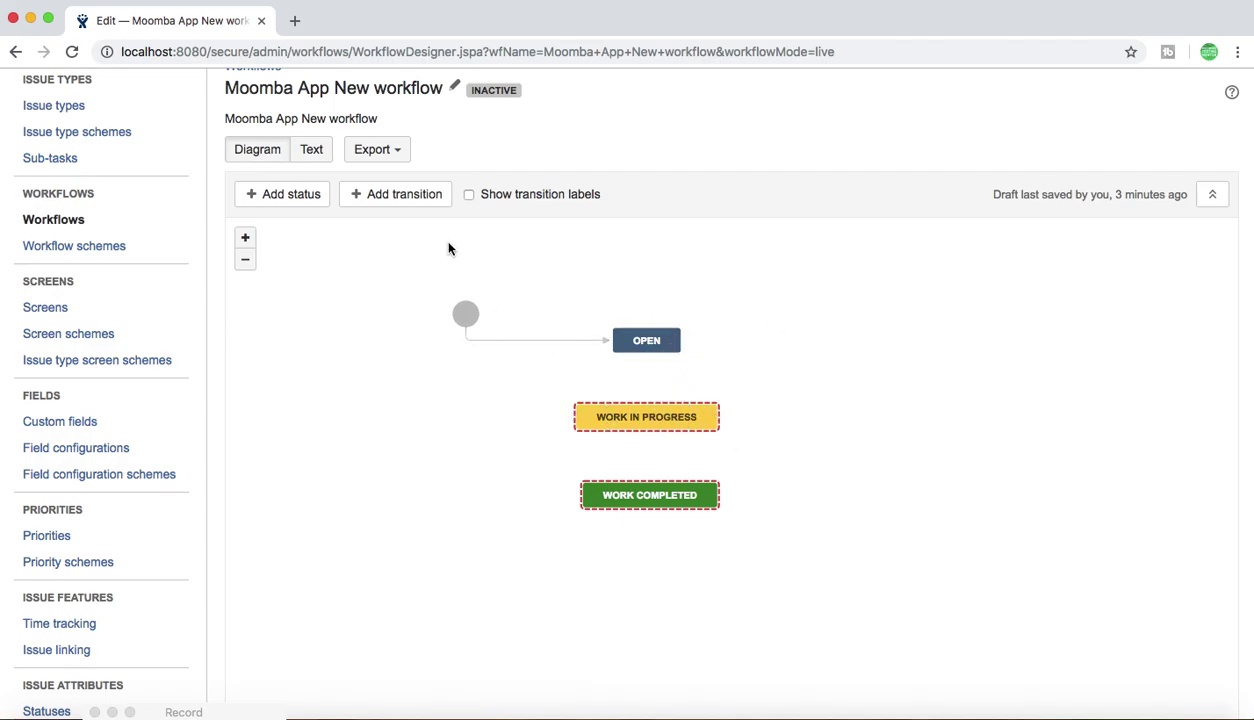
# Set up a new transition from Open to Work in progress, named WIP, with no description
pyautogui.click(398, 195)
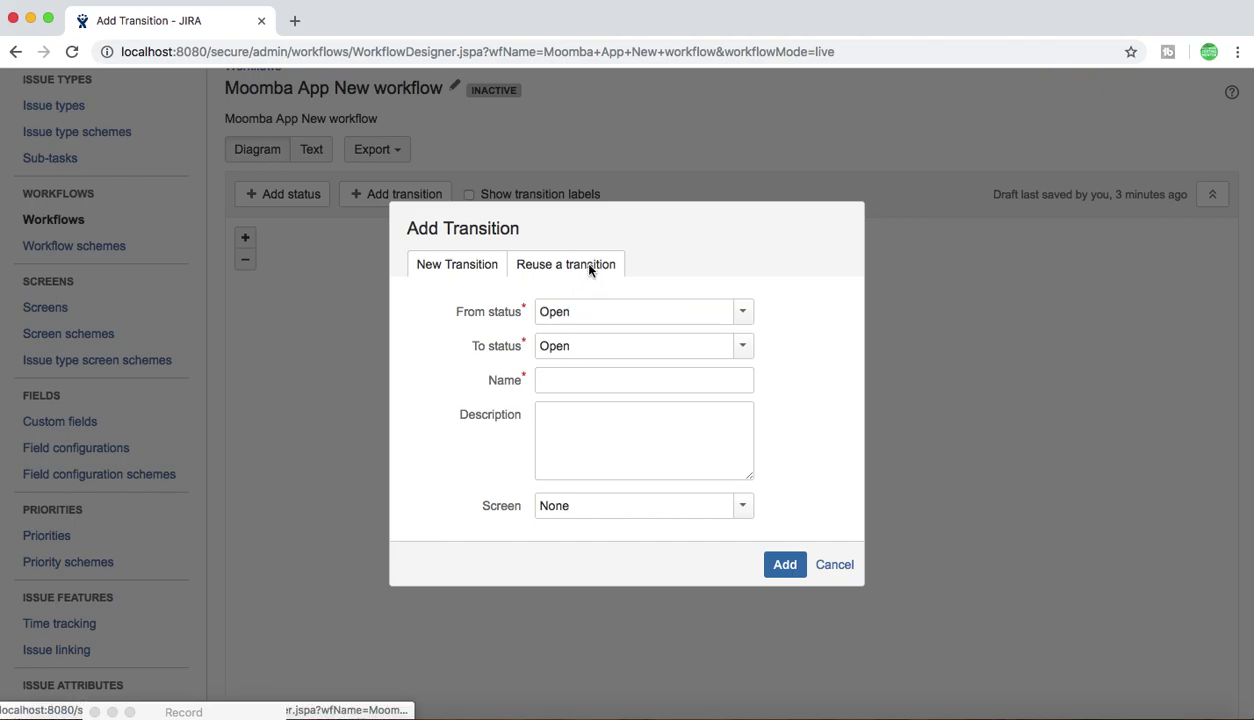
pyautogui.click(556, 266)
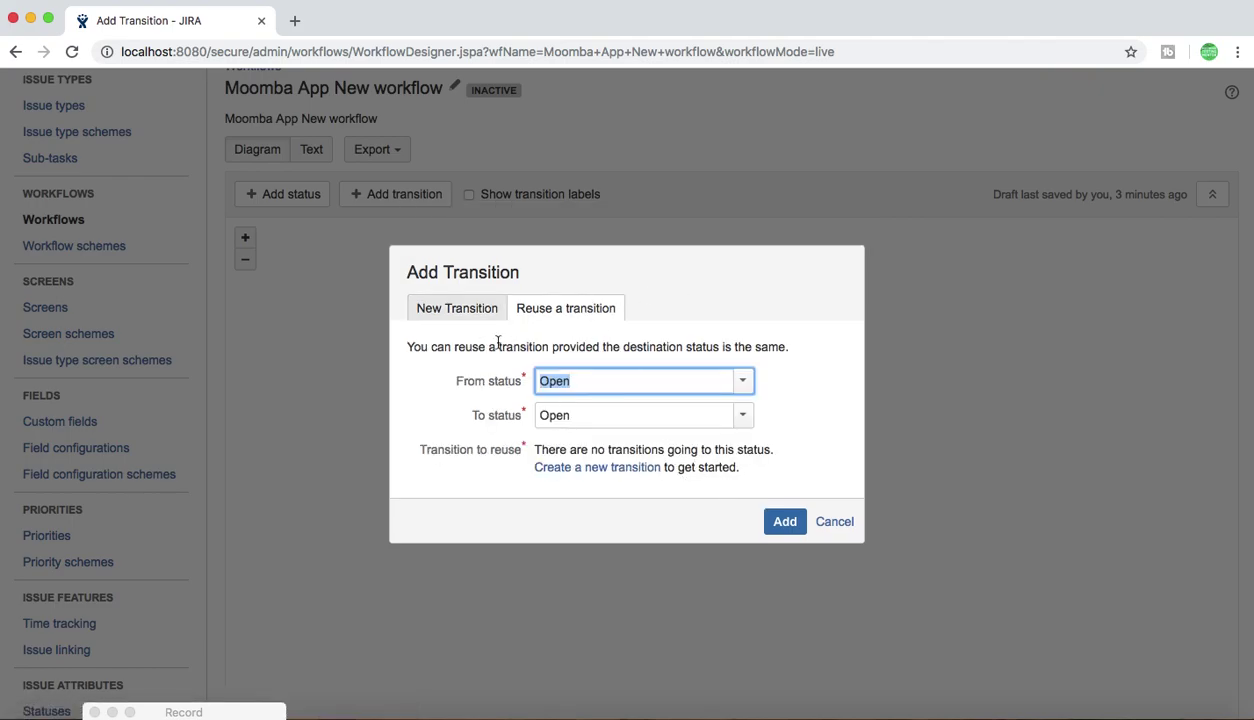
pyautogui.click(457, 310)
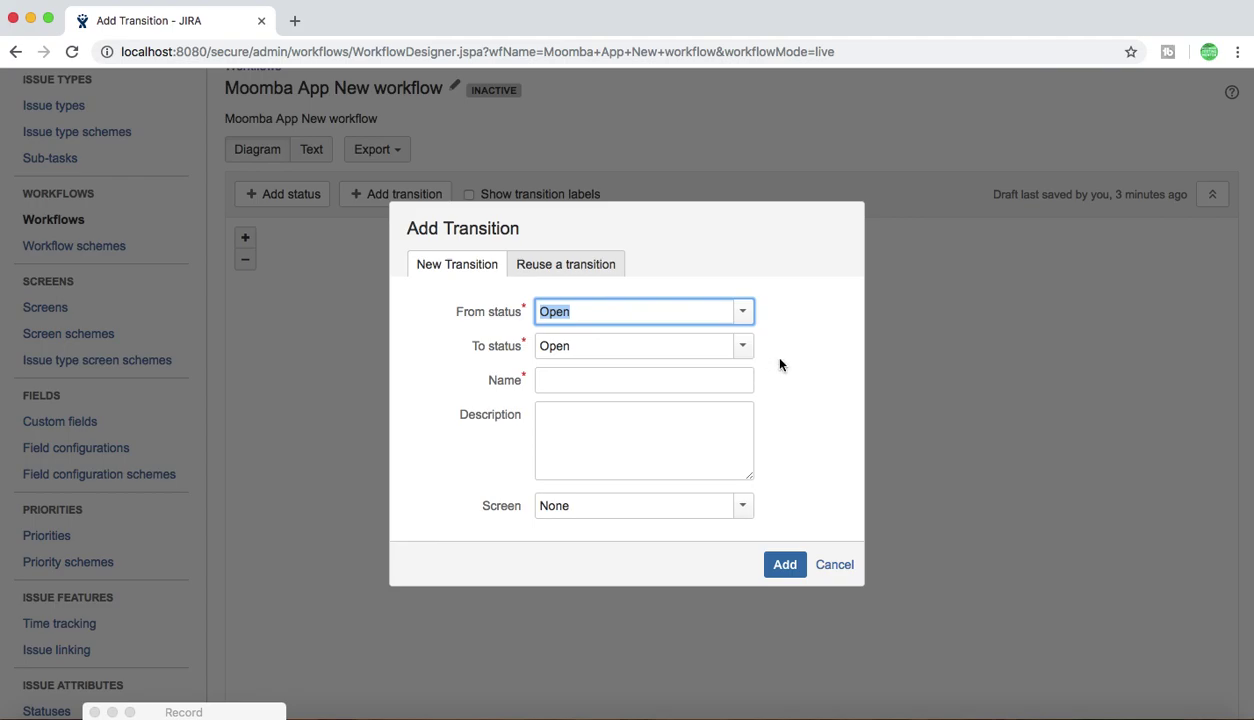
pyautogui.click(742, 346)
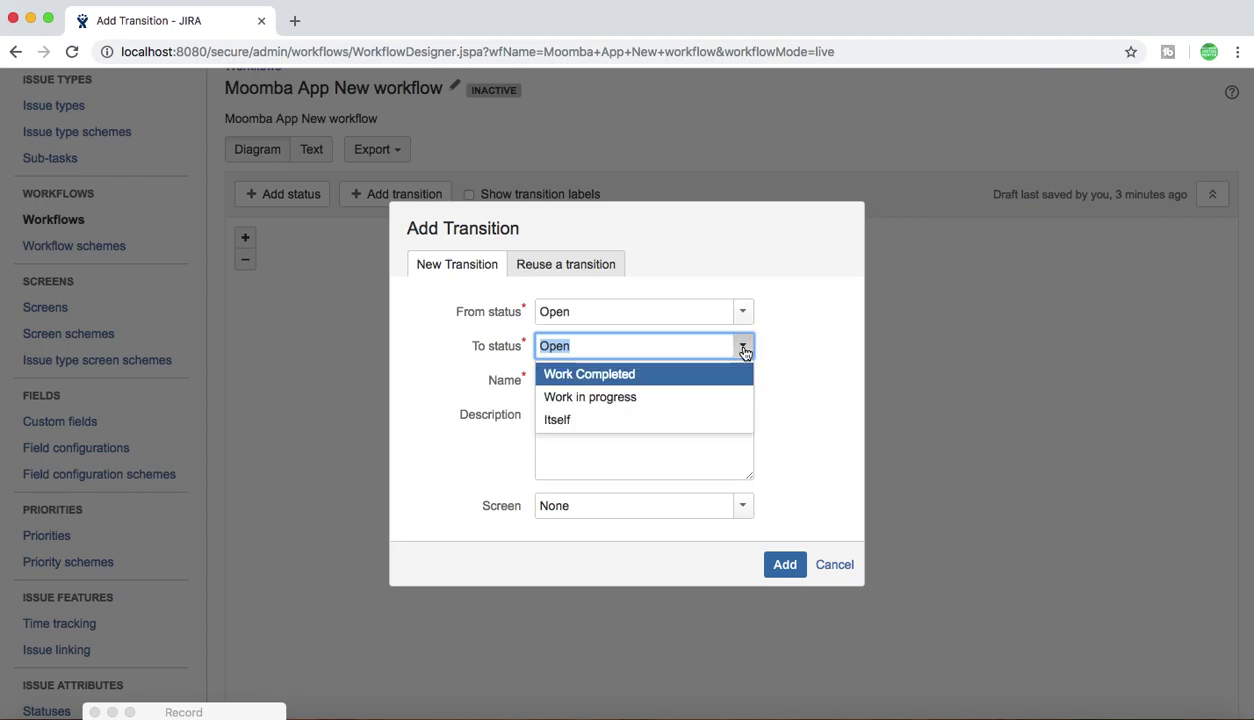
pyautogui.click(610, 403)
pyautogui.click(554, 383)
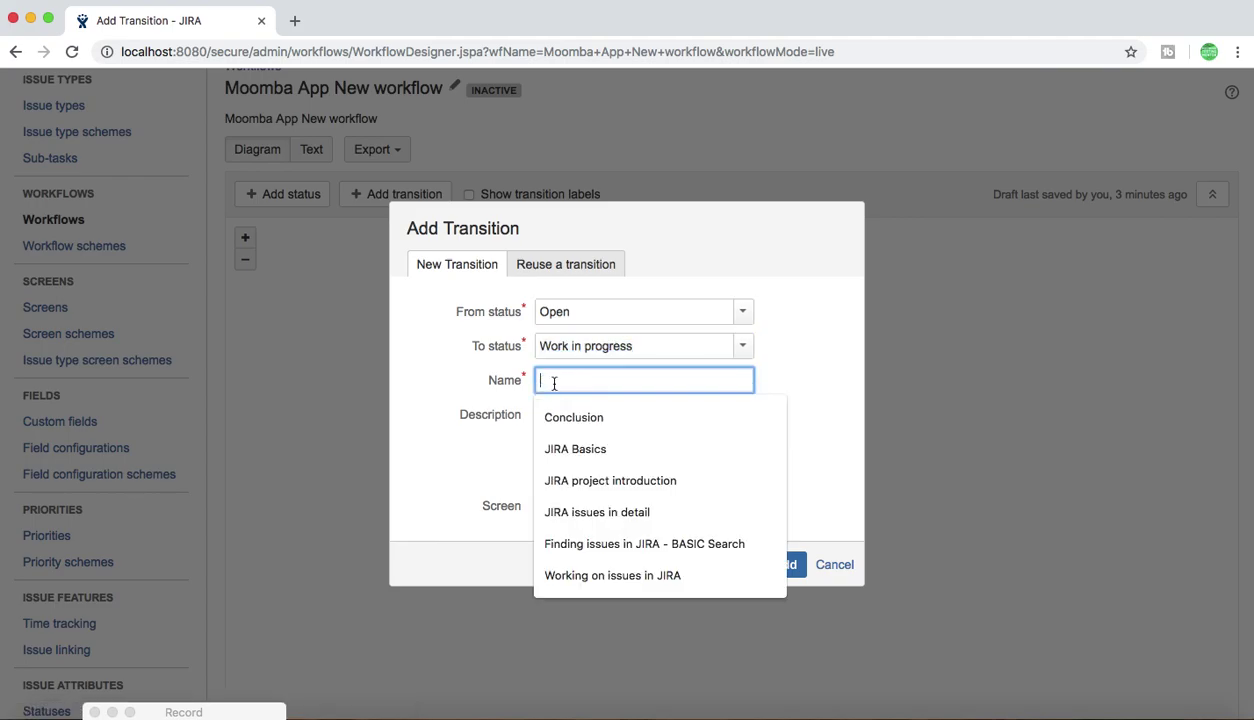
pyautogui.write('WIP')
pyautogui.click(596, 436)
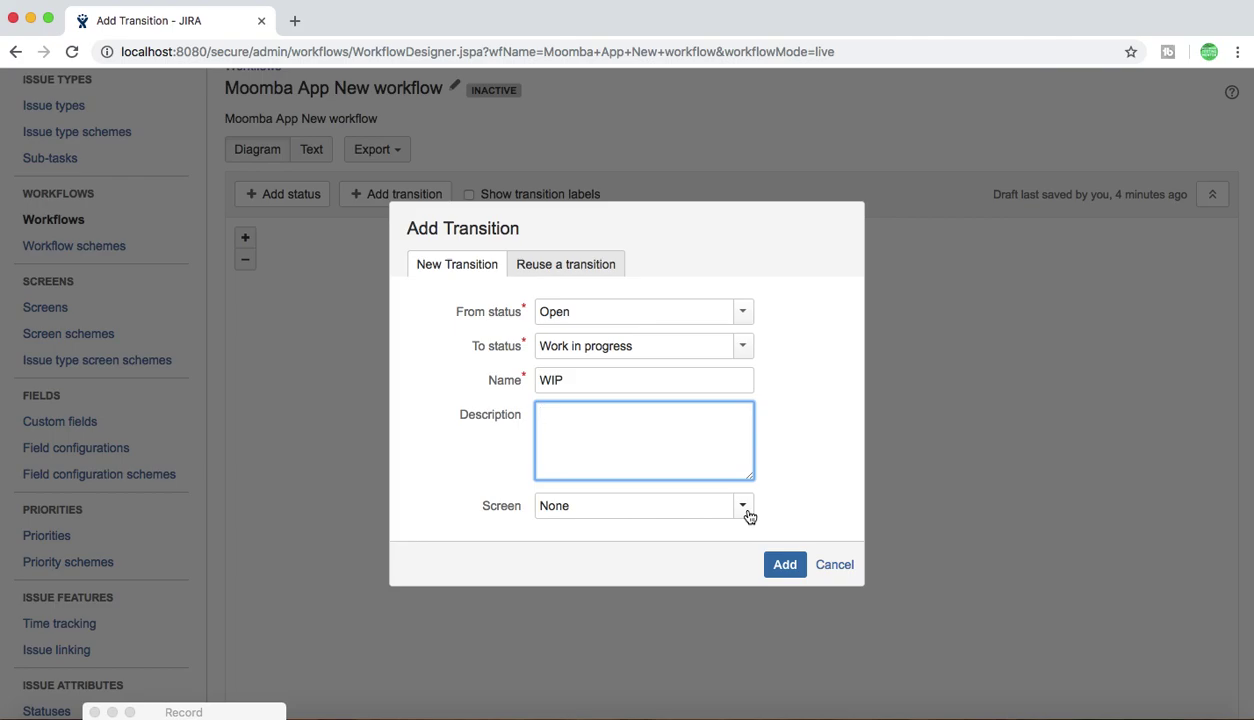
# Try Workflow Screen as the screen of the new WIP transition
pyautogui.click(747, 512)
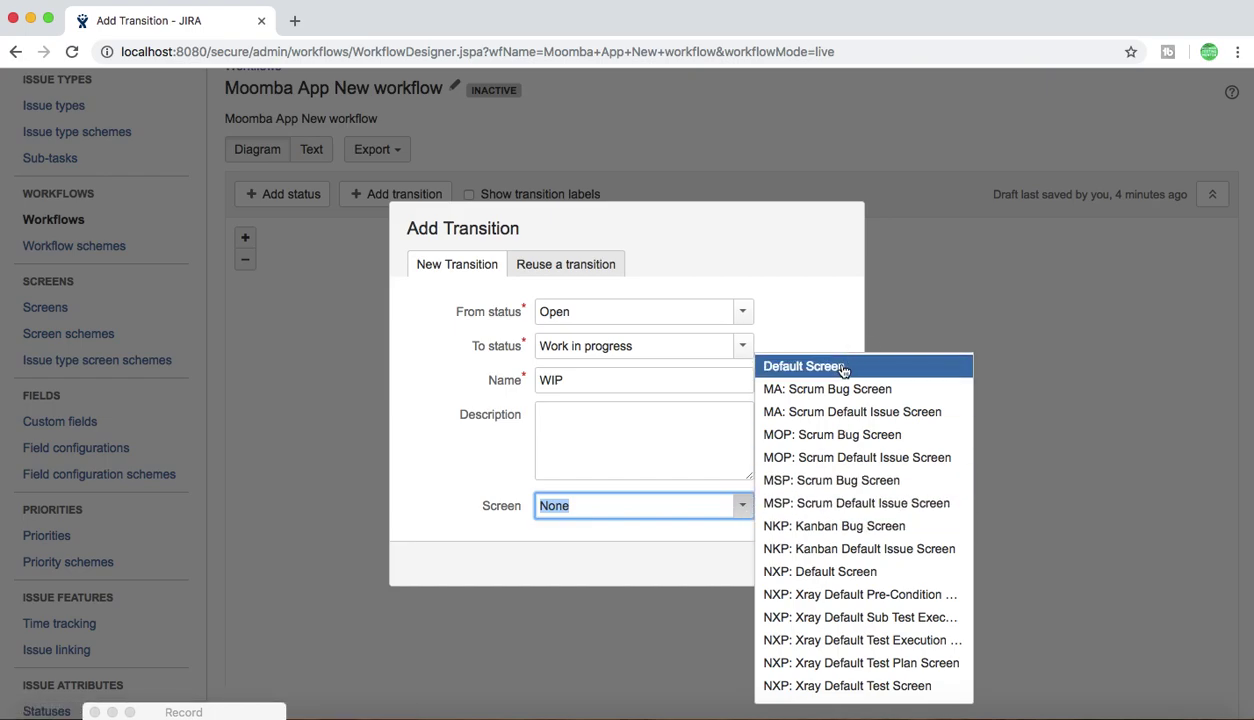
pyautogui.scroll(-5, 838, 545)
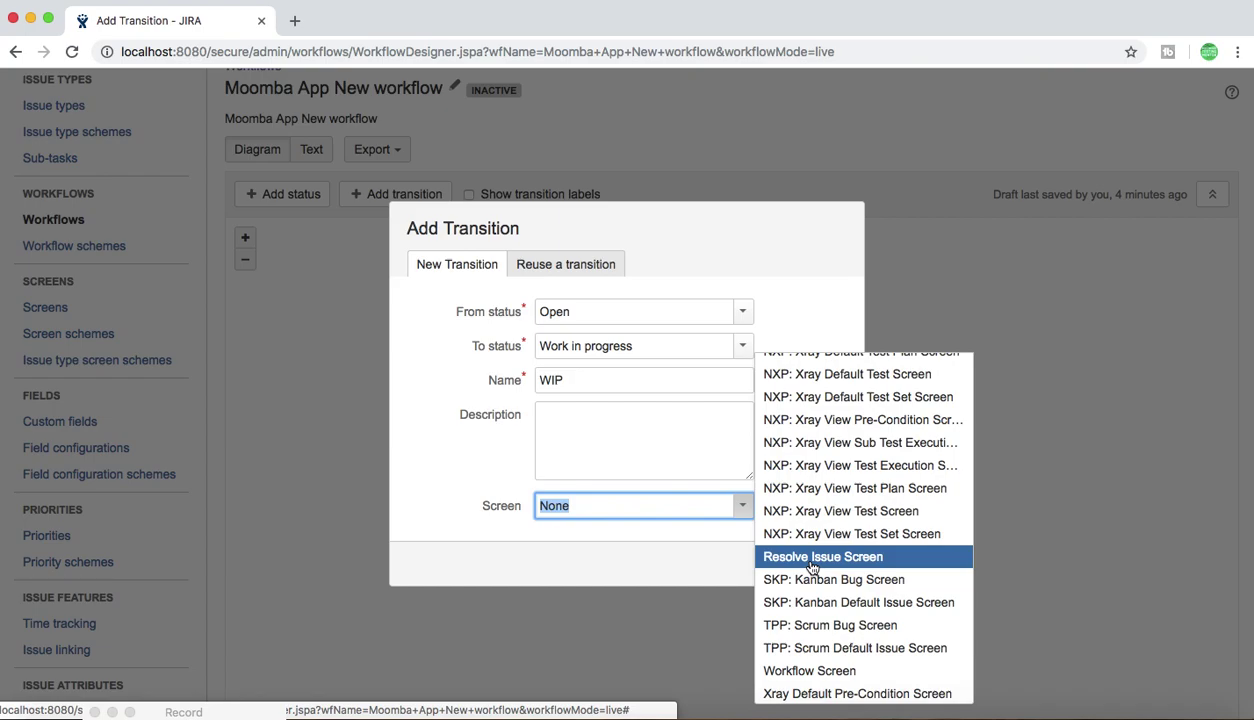
pyautogui.press('Down')
pyautogui.press('Down')
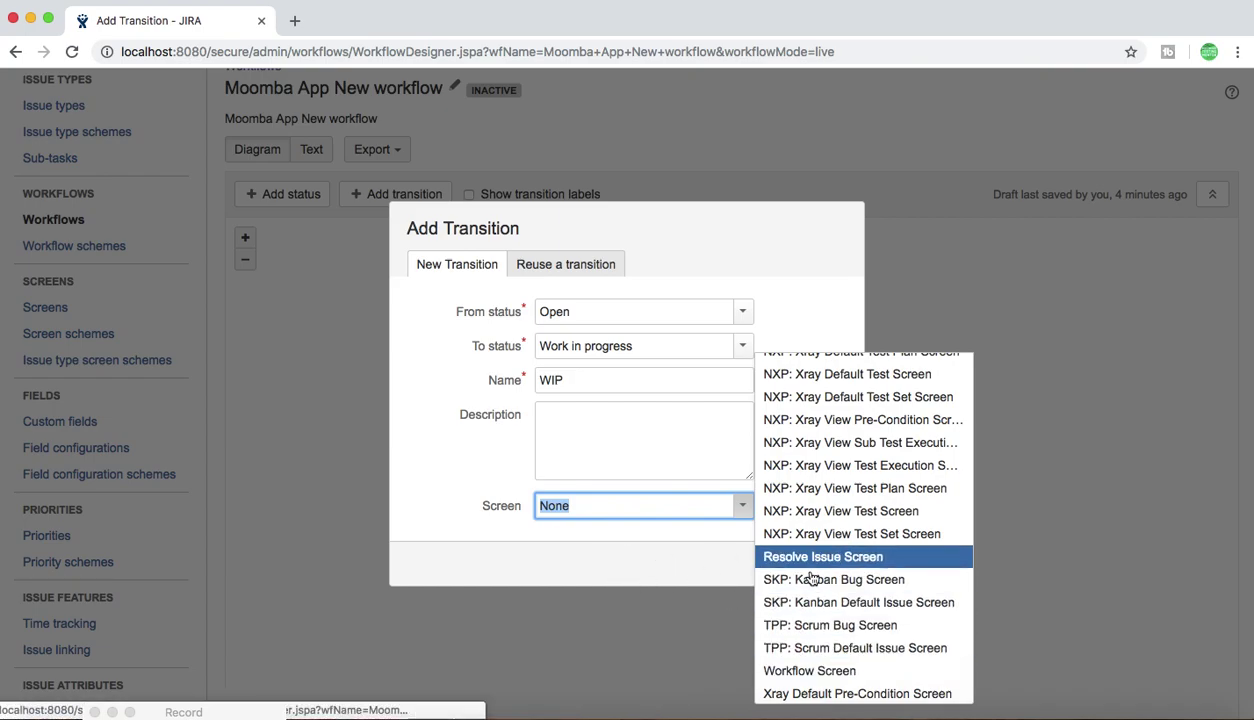
pyautogui.click(778, 668)
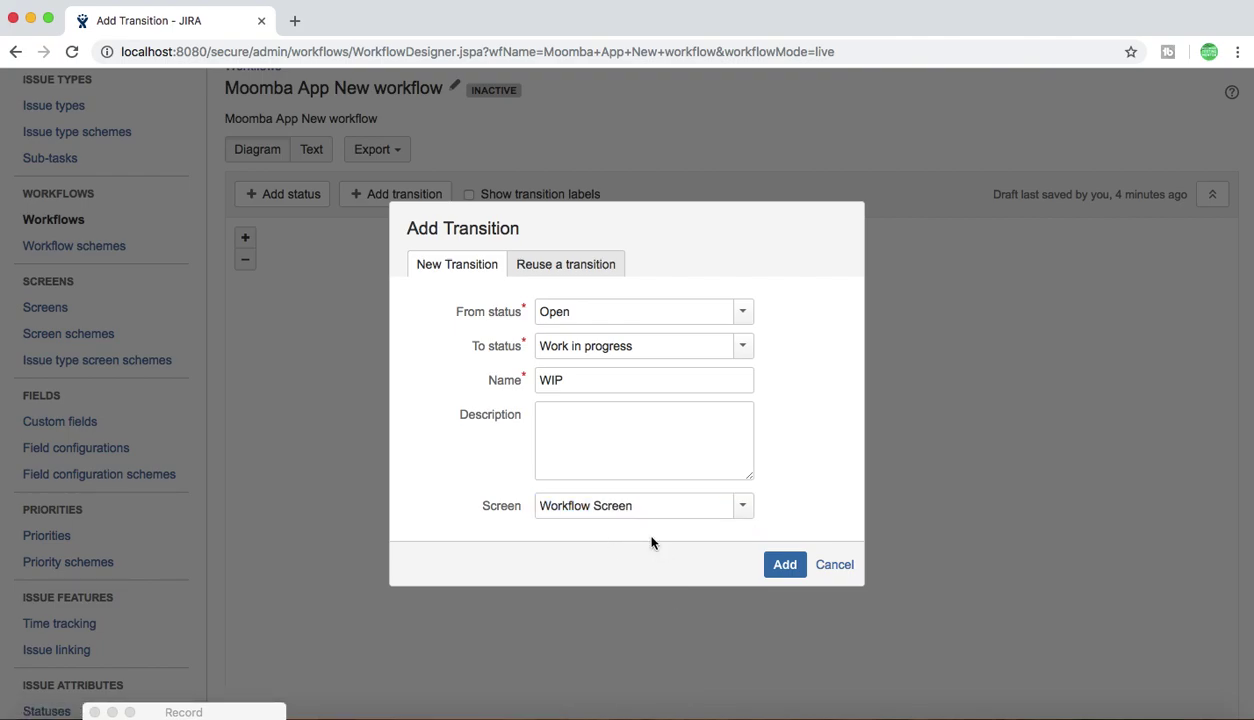
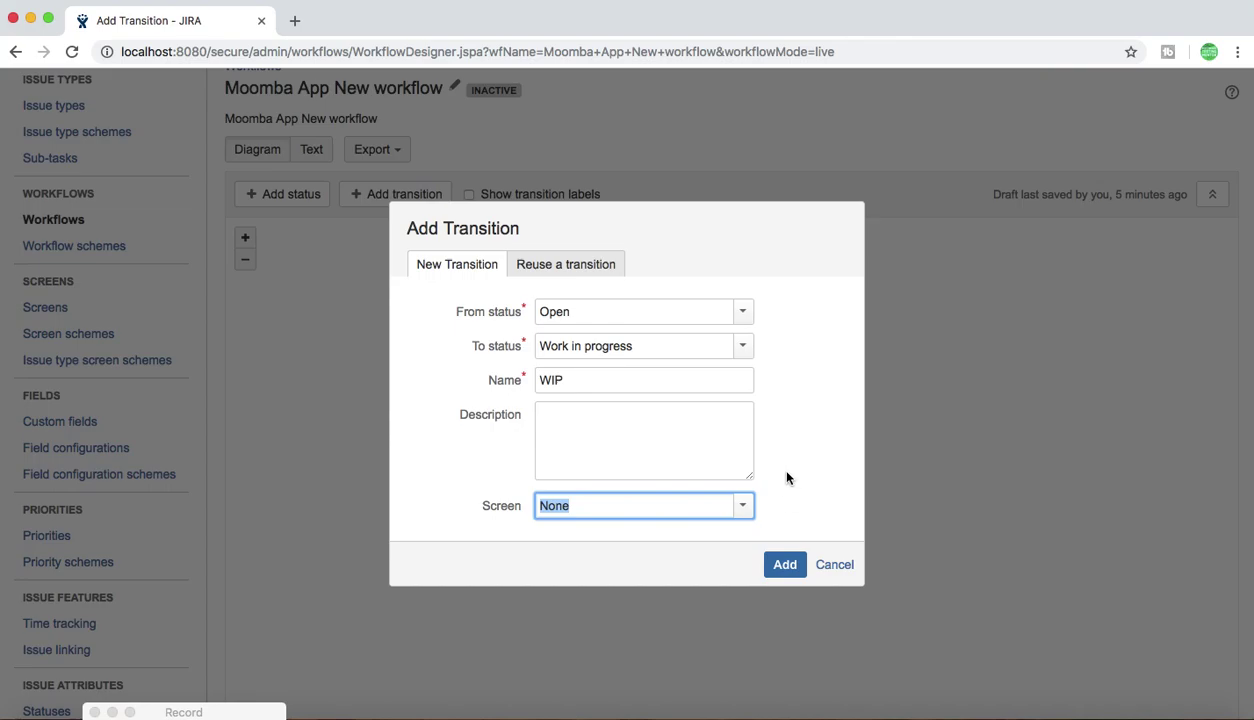
# Add the WIP transition with its screen set to None, and move the Work in progress status slightly down in the diagram
pyautogui.click(803, 481)
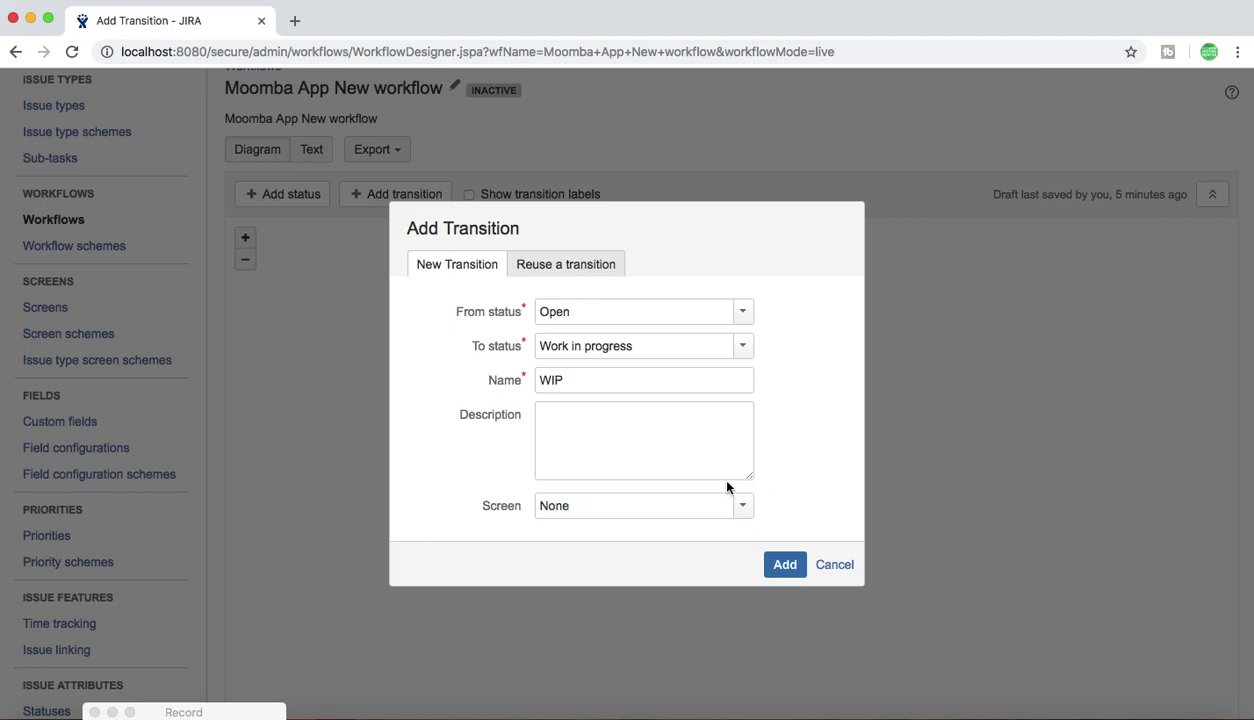
pyautogui.click(776, 570)
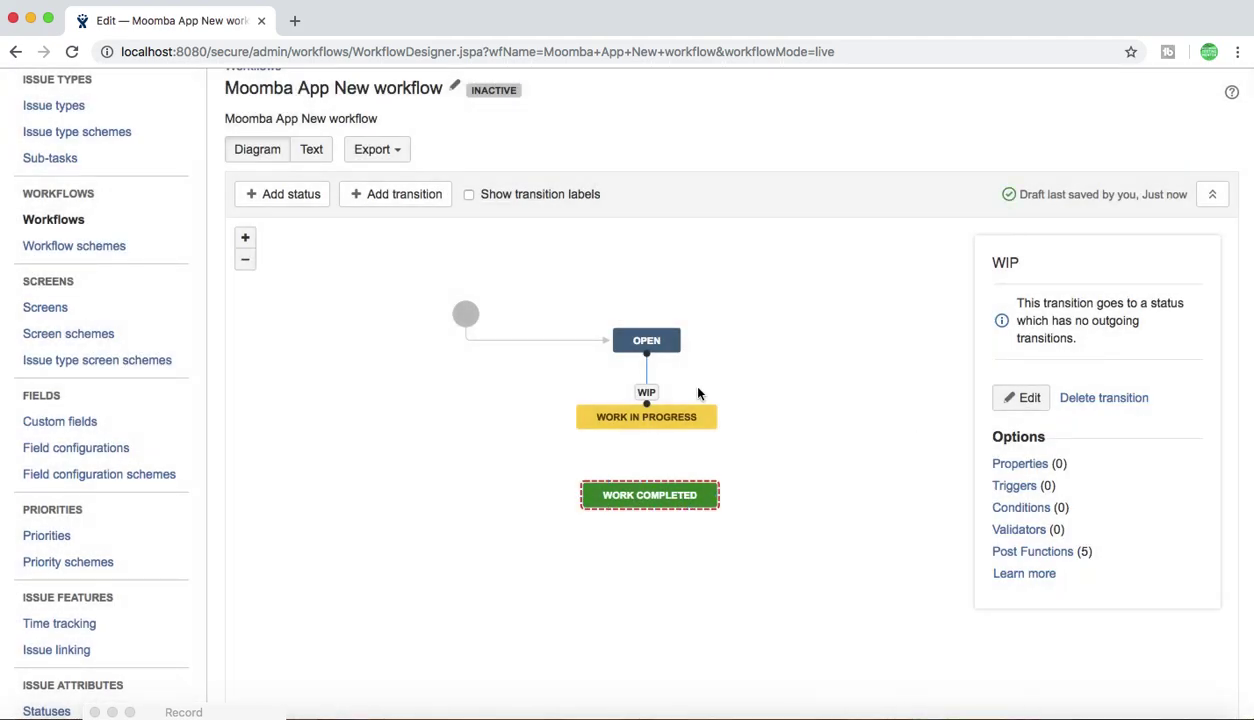
pyautogui.moveTo(649, 417)
pyautogui.mouseDown()
pyautogui.moveTo(652, 443)
pyautogui.moveTo(650, 428)
pyautogui.mouseUp()
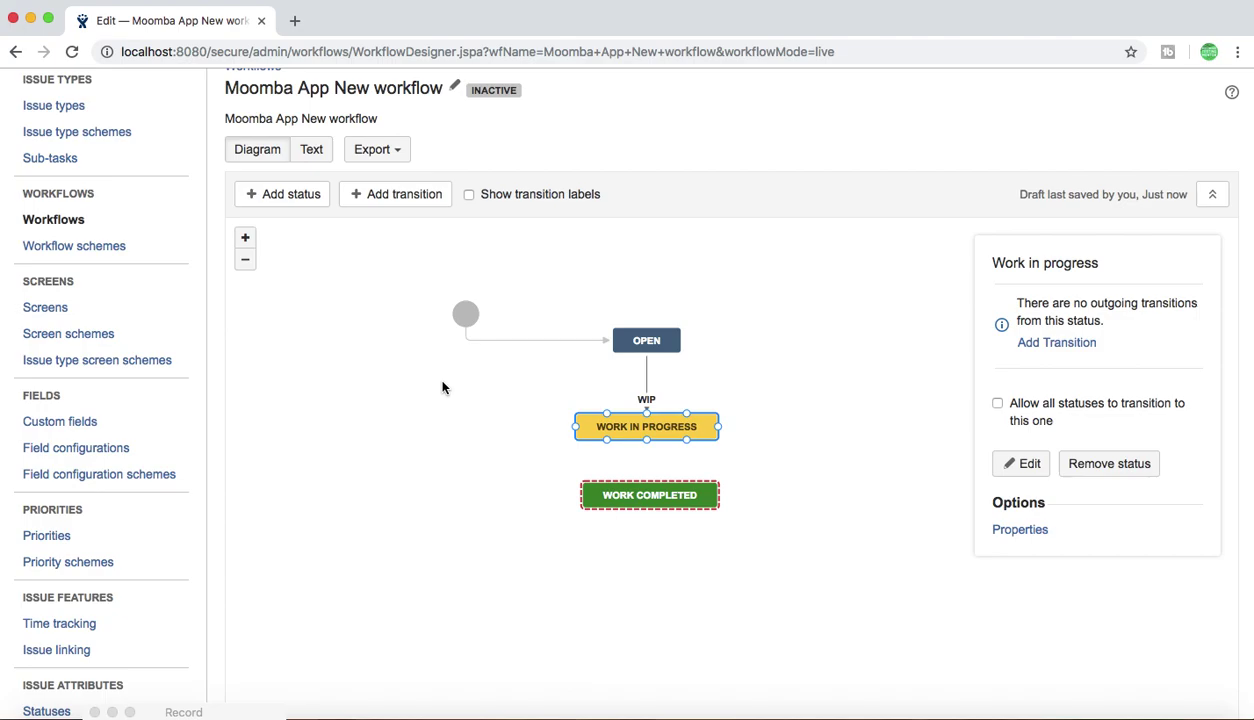
# Add a new transition named Back to Open from Work in progress to Open, with no screen
pyautogui.click(407, 199)
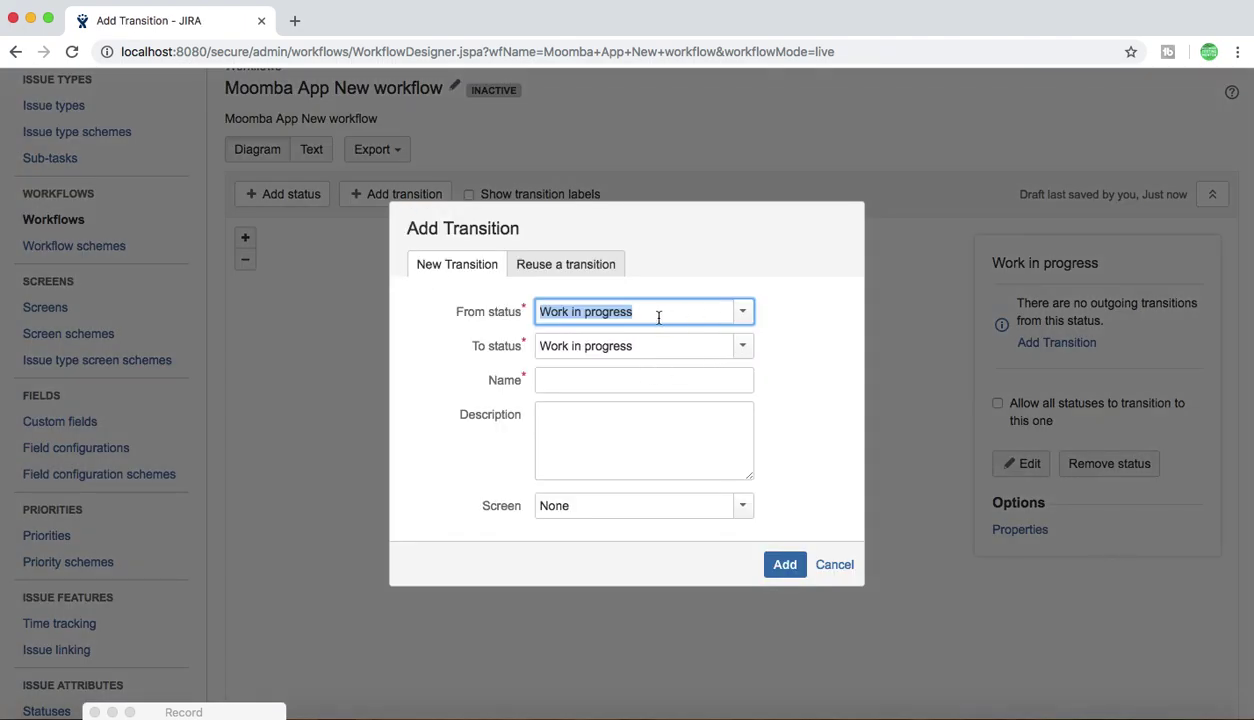
pyautogui.click(742, 345)
pyautogui.click(641, 378)
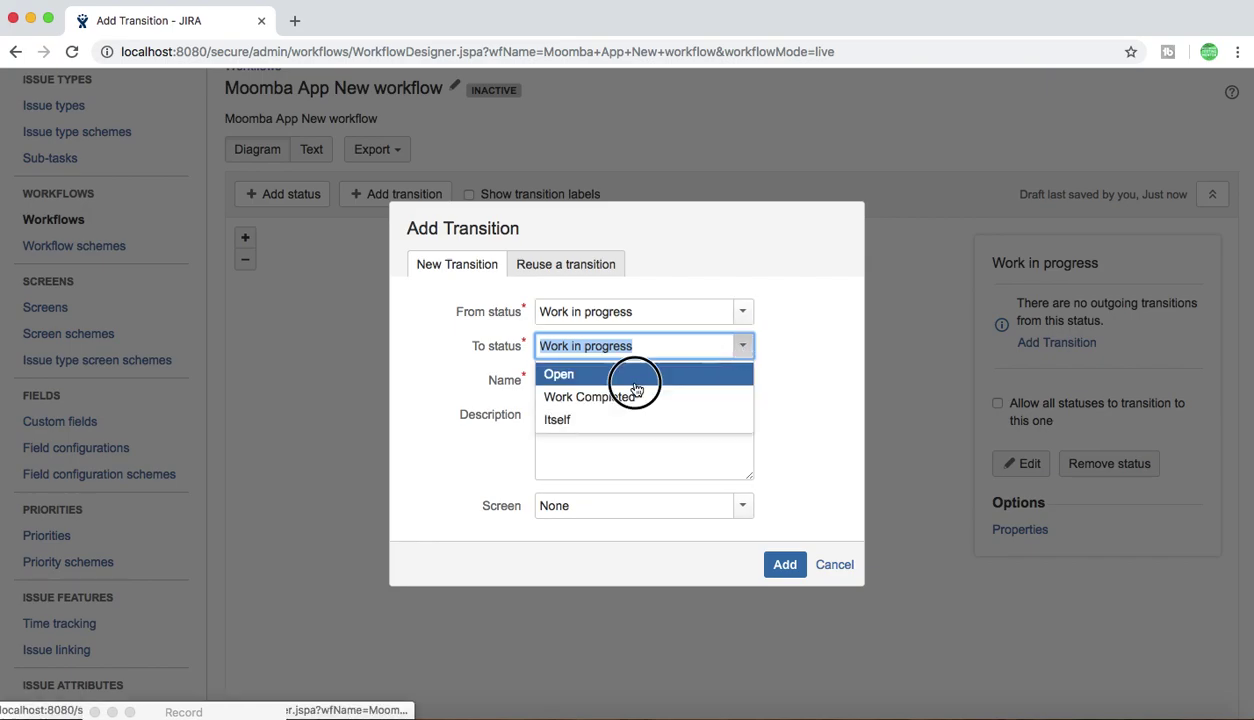
pyautogui.click(587, 383)
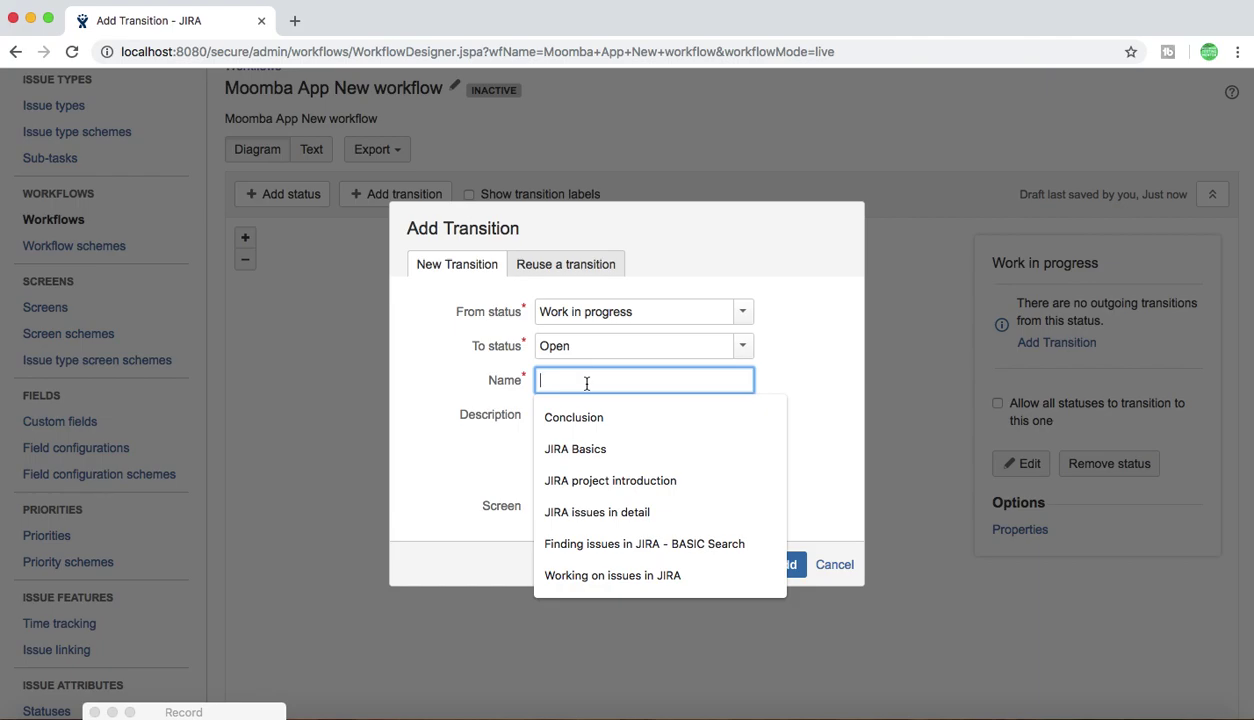
pyautogui.write('Back to Open')
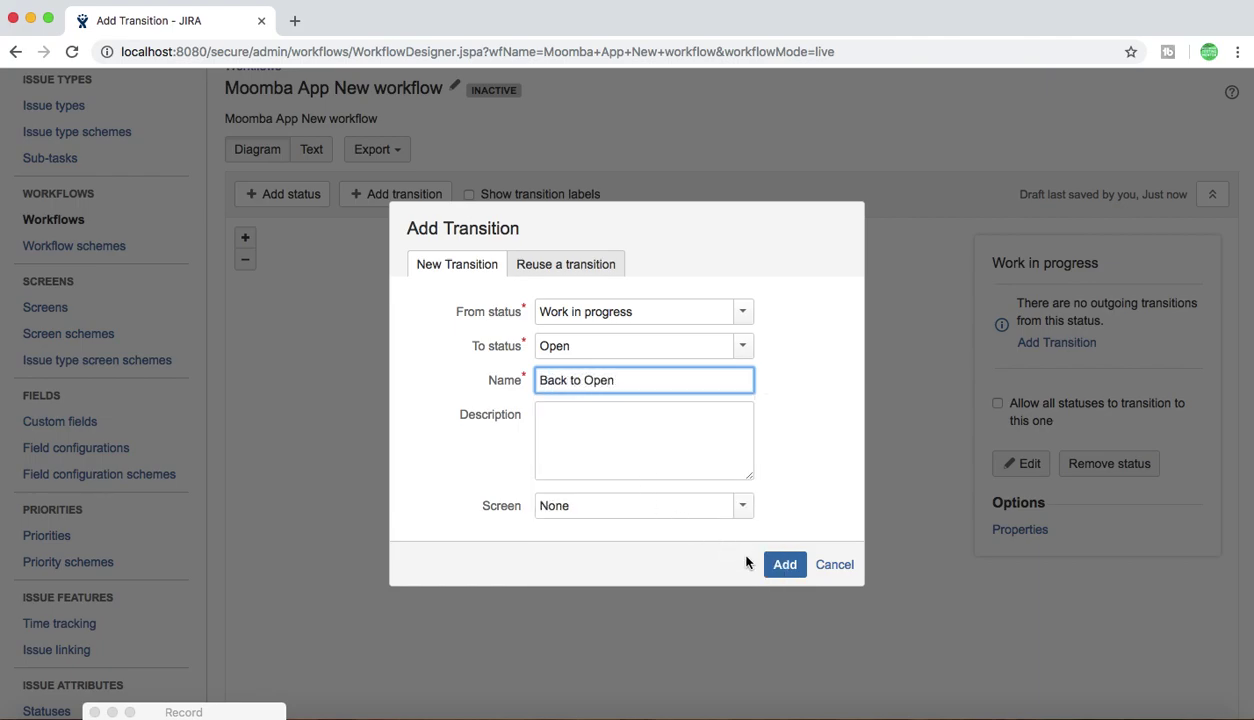
pyautogui.click(784, 564)
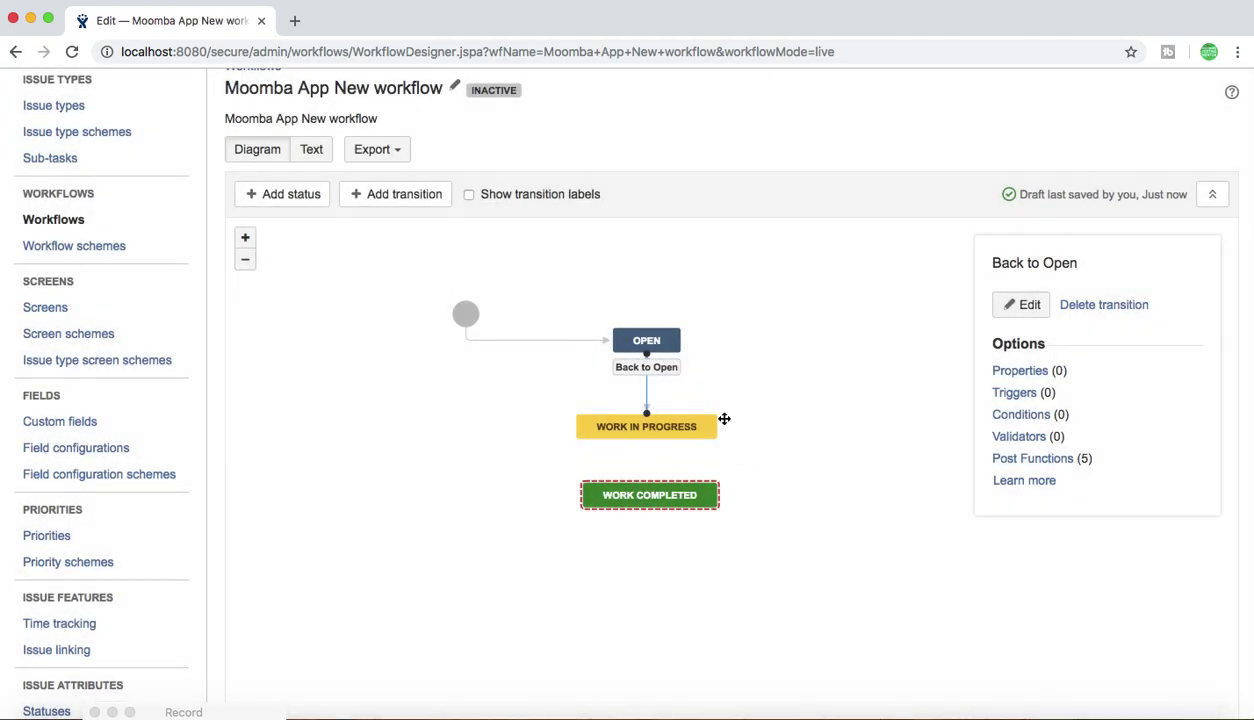
# Spread out the diagram by moving Work in progress to the lower right of Open and Work Completed slightly further down
pyautogui.moveTo(648, 426); pyautogui.dragTo(745, 432)
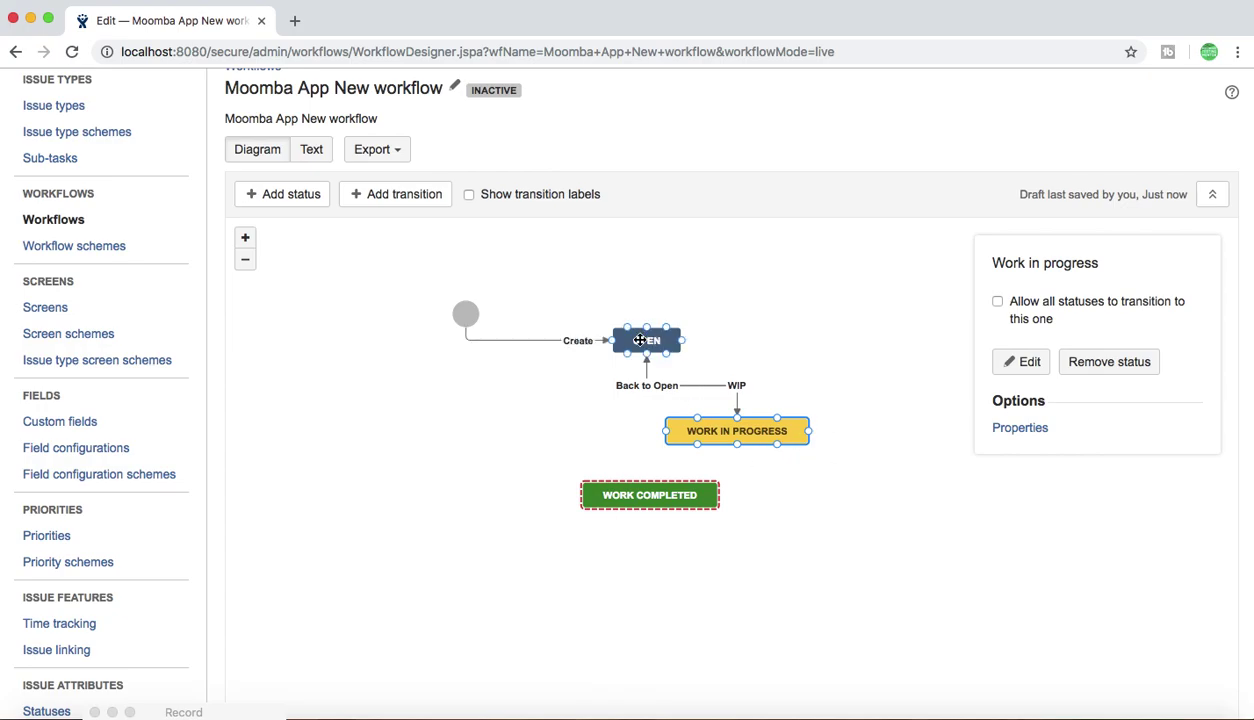
pyautogui.moveTo(665, 492); pyautogui.dragTo(673, 521)
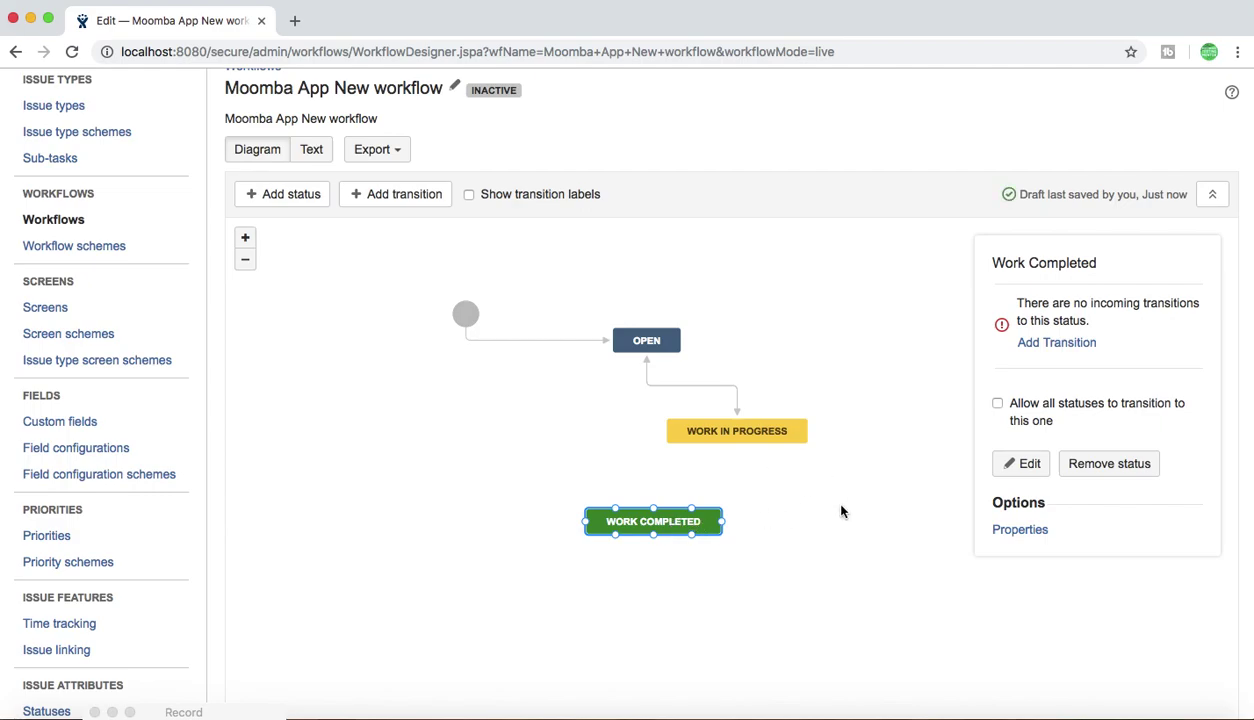
# Allow all statuses to transition to Work Completed, Open and Work in progress
pyautogui.click(997, 404)
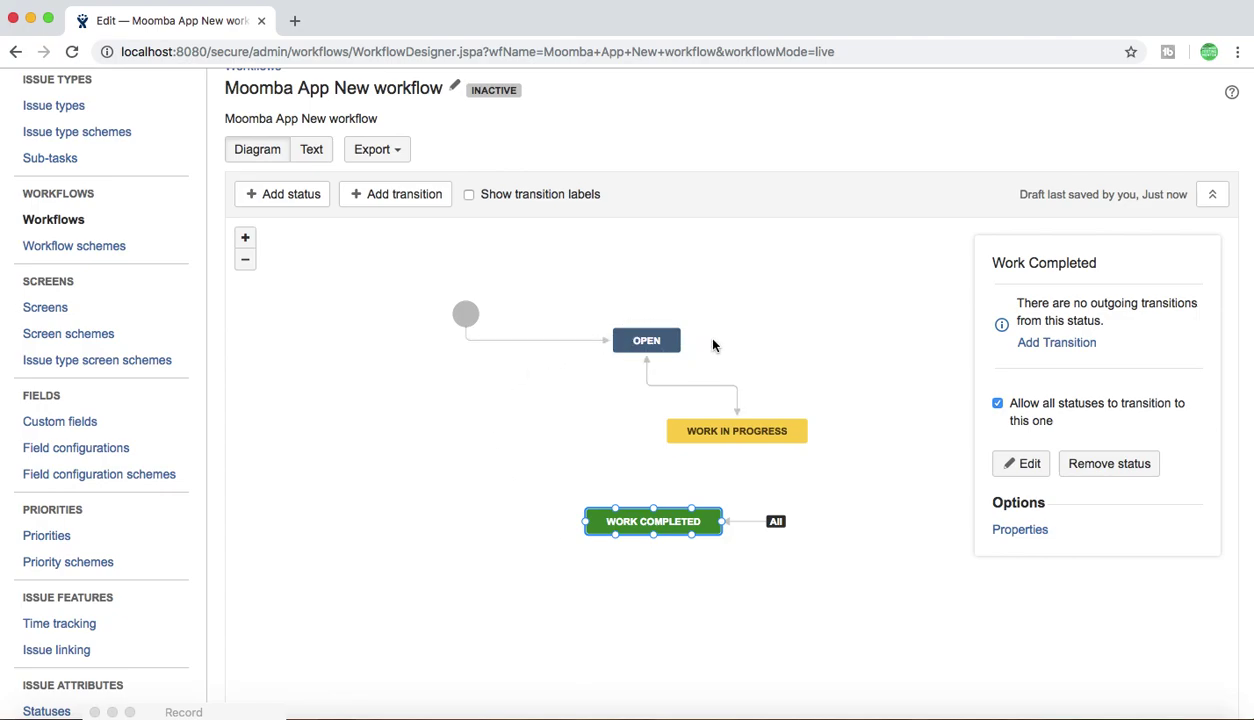
pyautogui.click(646, 340)
pyautogui.click(998, 363)
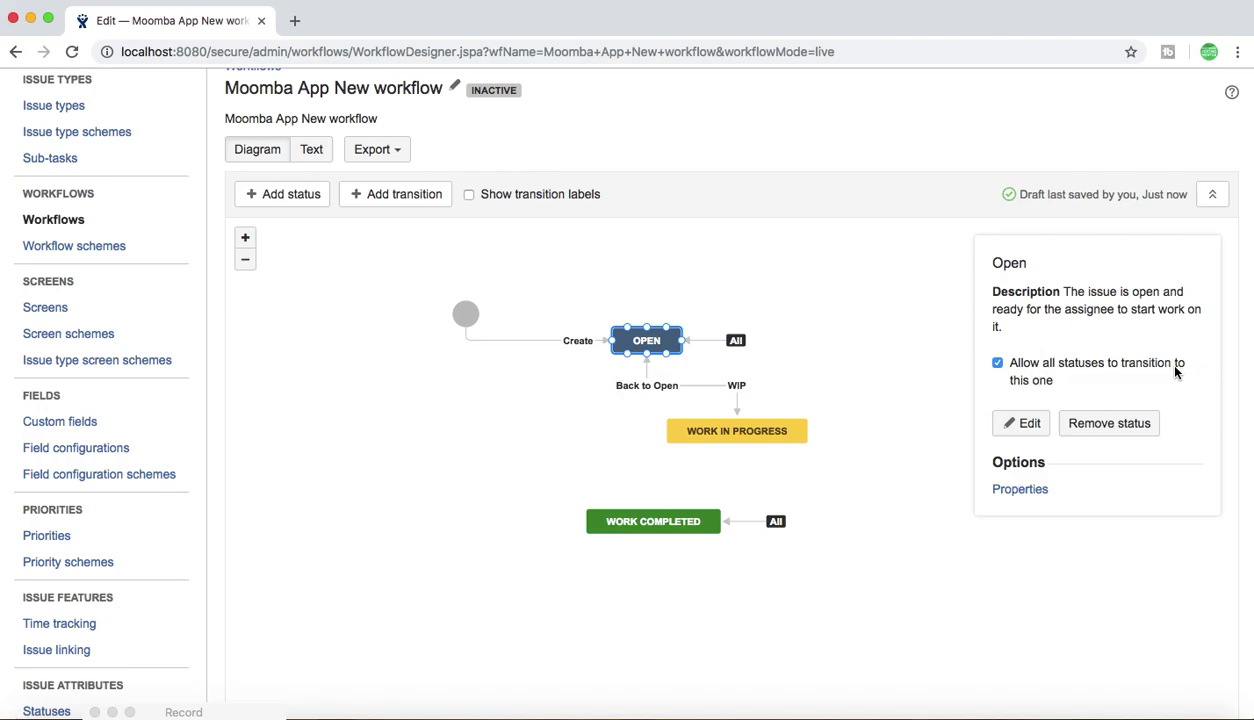
pyautogui.click(740, 432)
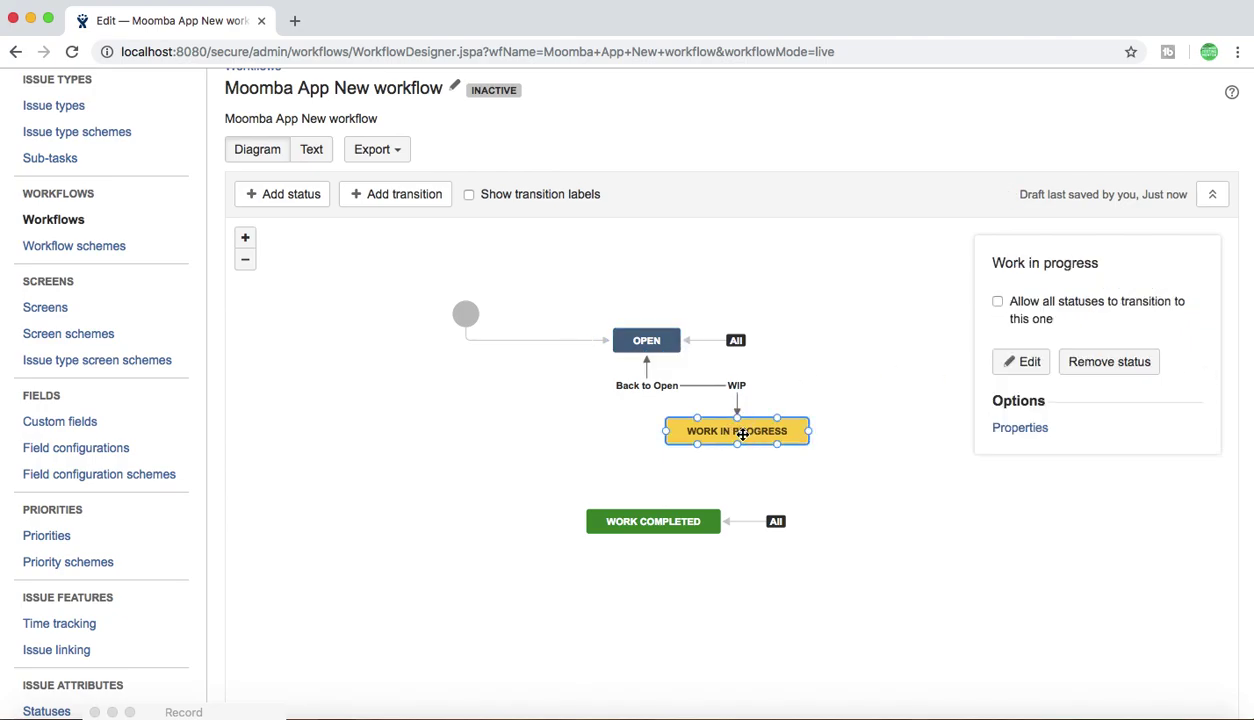
pyautogui.click(997, 301)
# Remove the allow-all-statuses transitions from Open, Work in progress and Work Completed
pyautogui.click(733, 340)
pyautogui.click(624, 339)
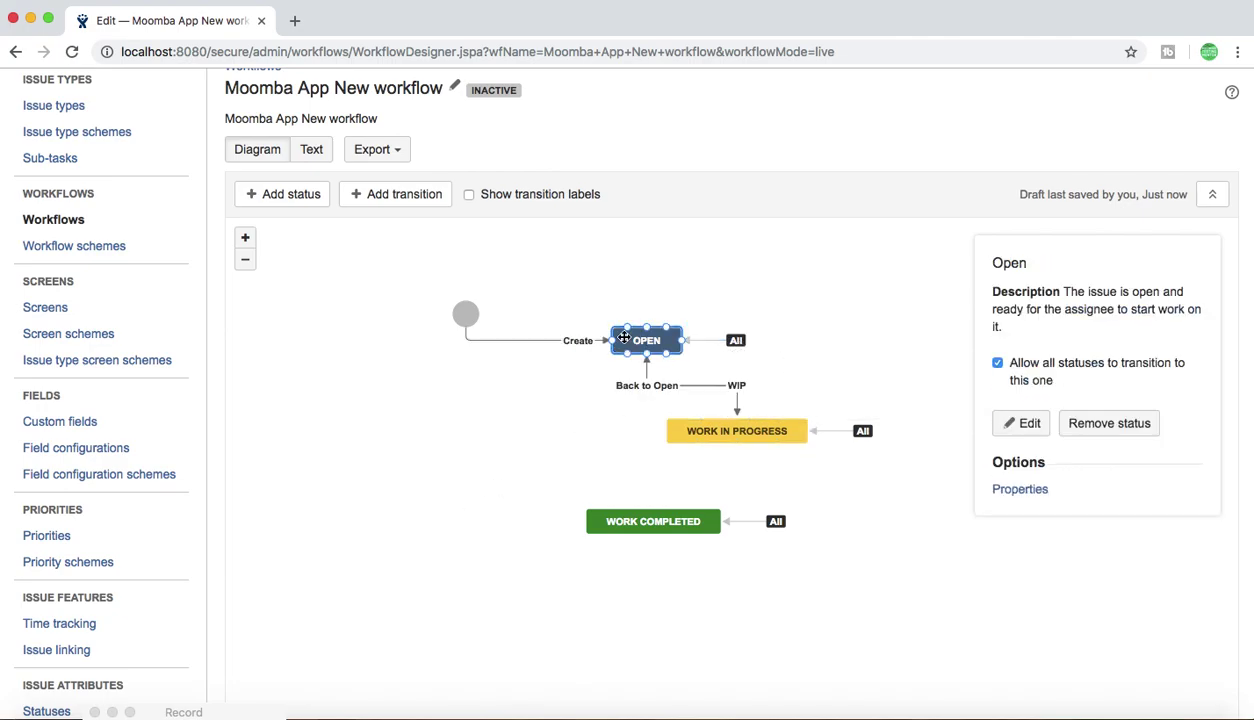
pyautogui.click(997, 363)
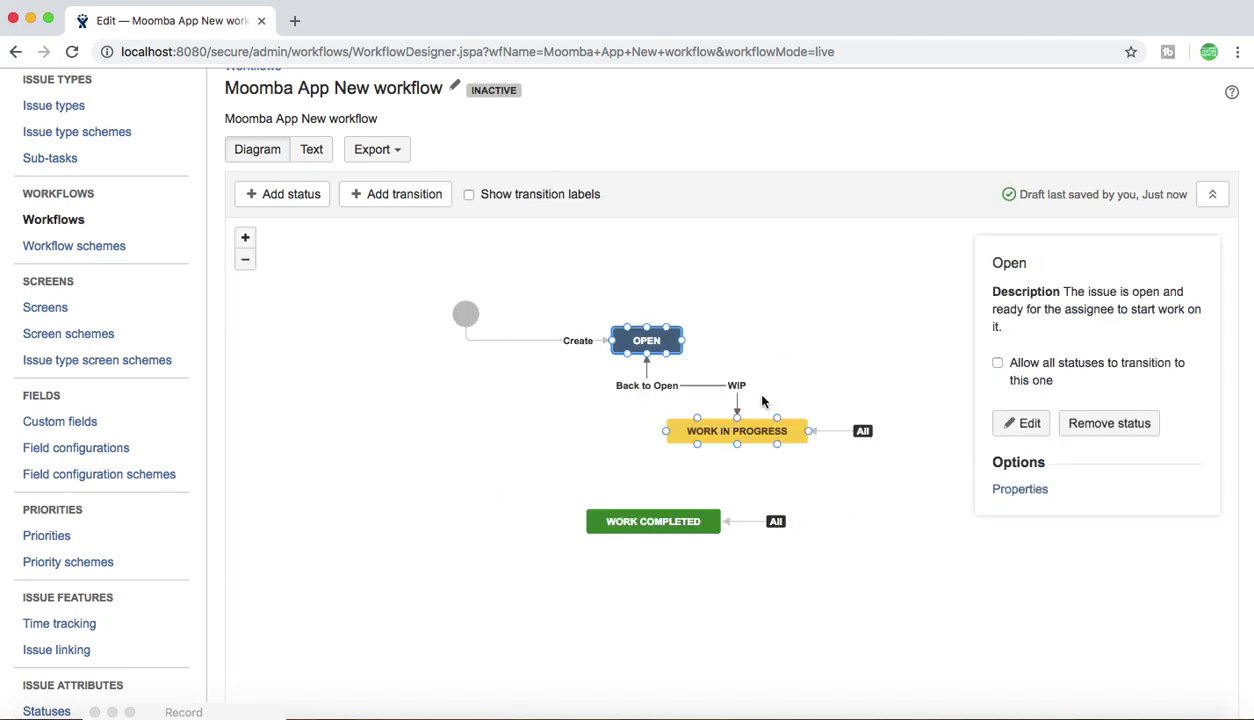
pyautogui.click(754, 429)
pyautogui.click(997, 301)
pyautogui.click(680, 524)
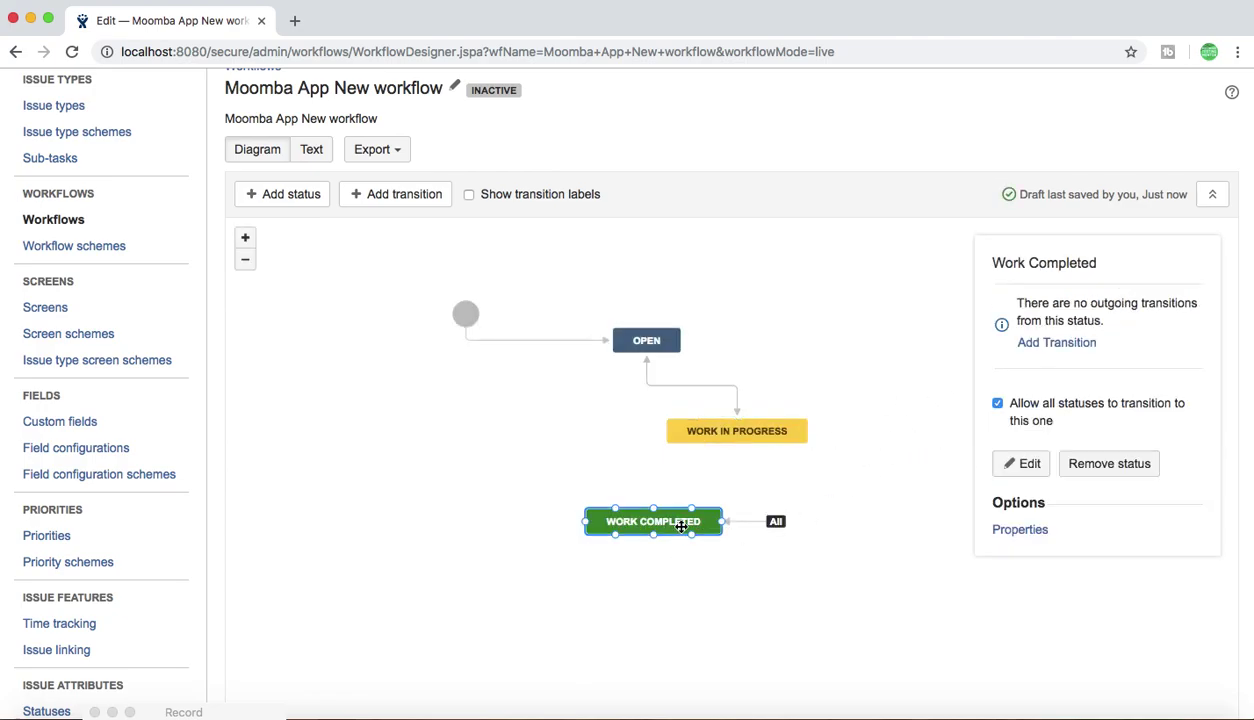
pyautogui.click(997, 403)
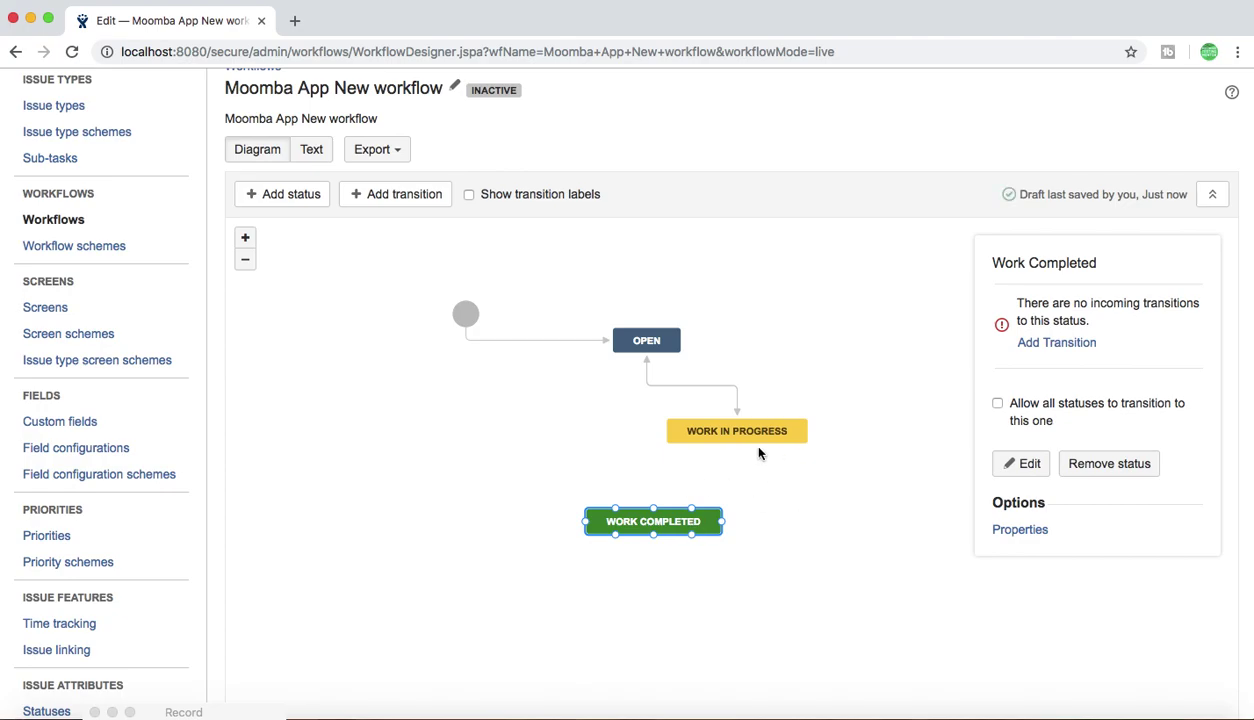
# Set up a new transition from Work in progress to Work Completed, named Work Completed
pyautogui.moveTo(618, 343)
pyautogui.click(739, 437)
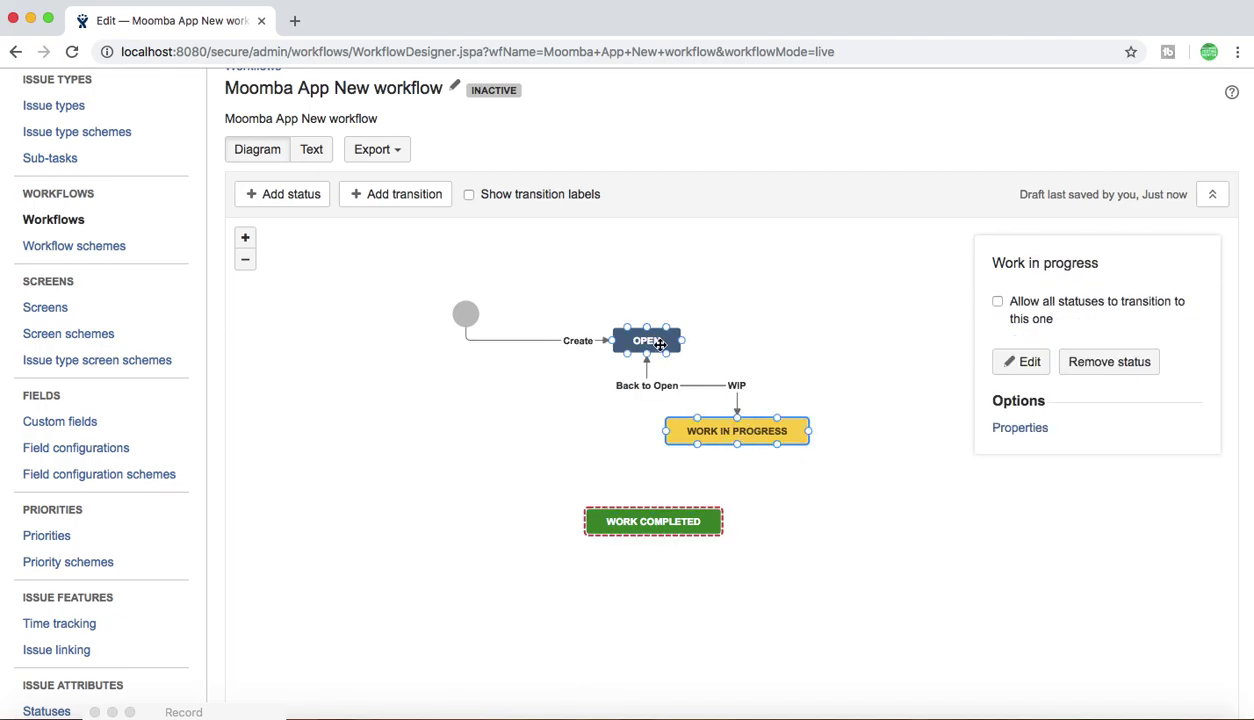
pyautogui.moveTo(654, 531)
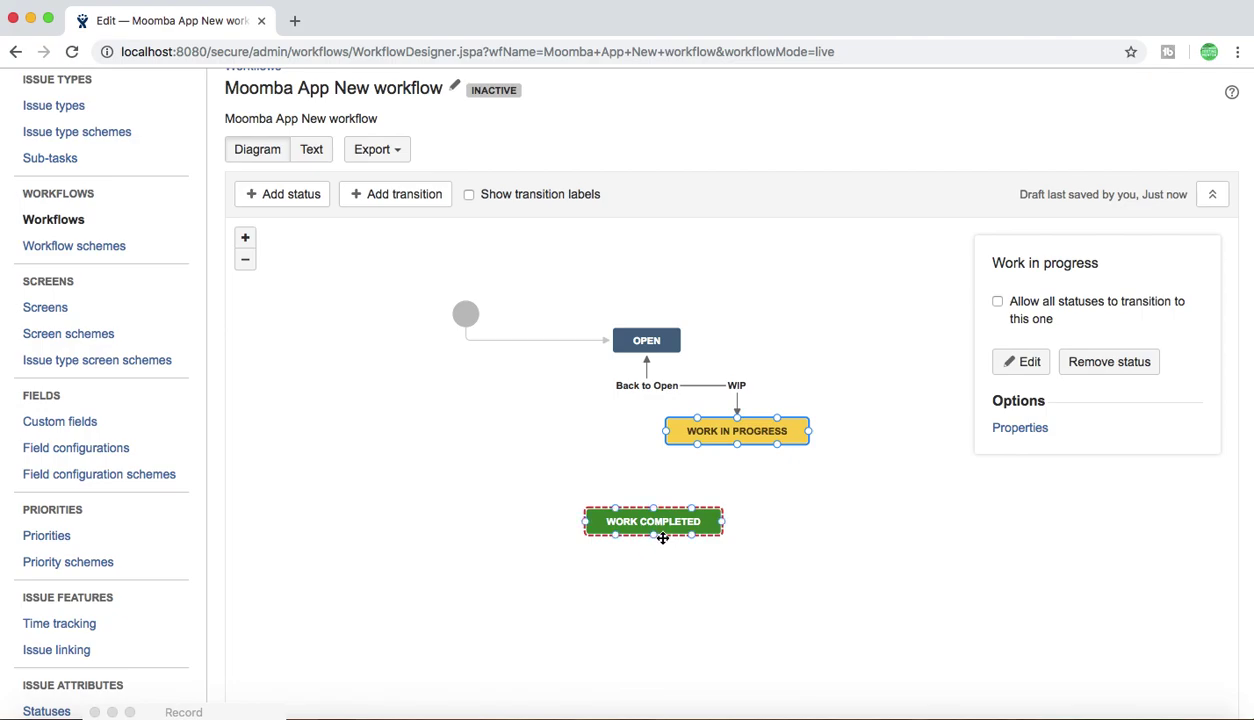
pyautogui.click(414, 196)
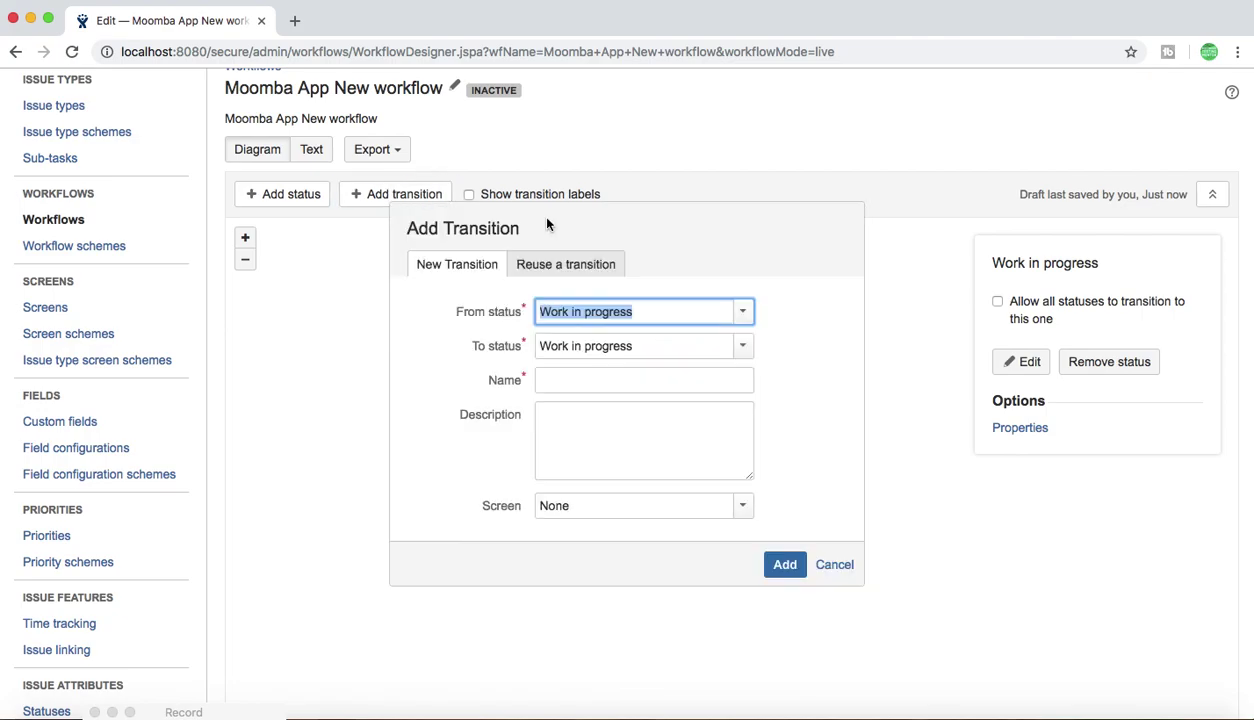
pyautogui.click(744, 345)
pyautogui.click(645, 397)
pyautogui.click(609, 381)
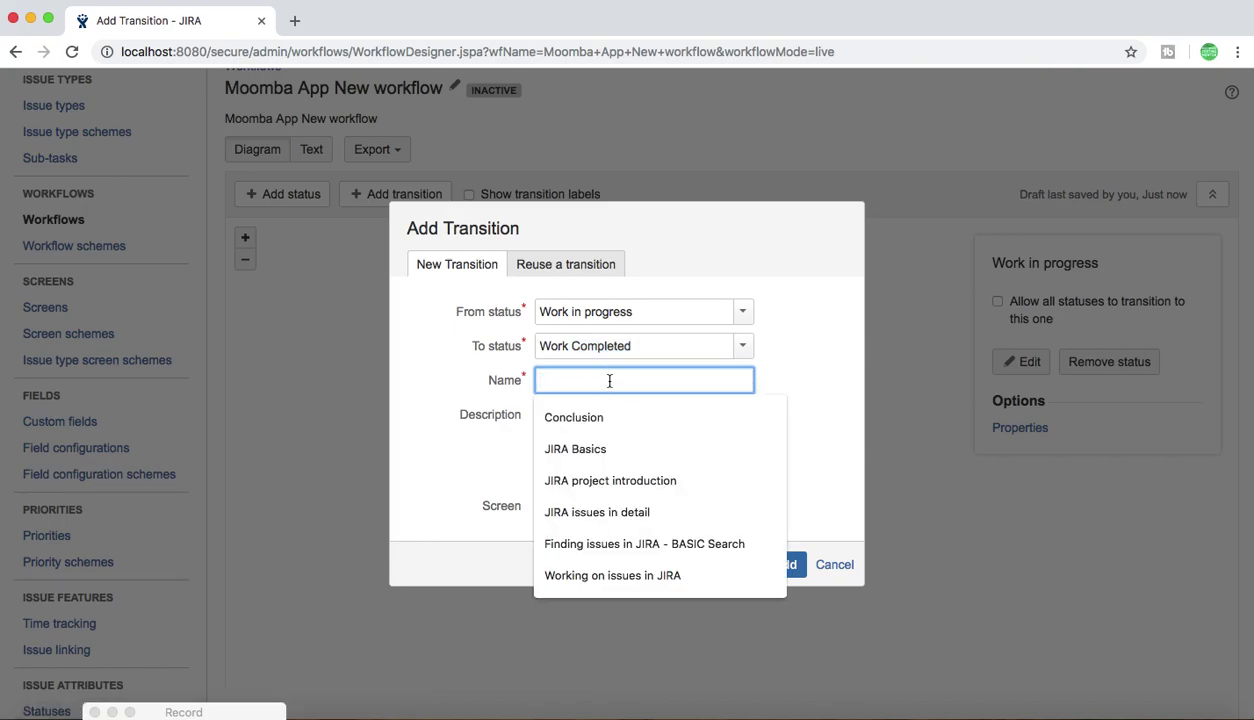
pyautogui.write('Work Completed')
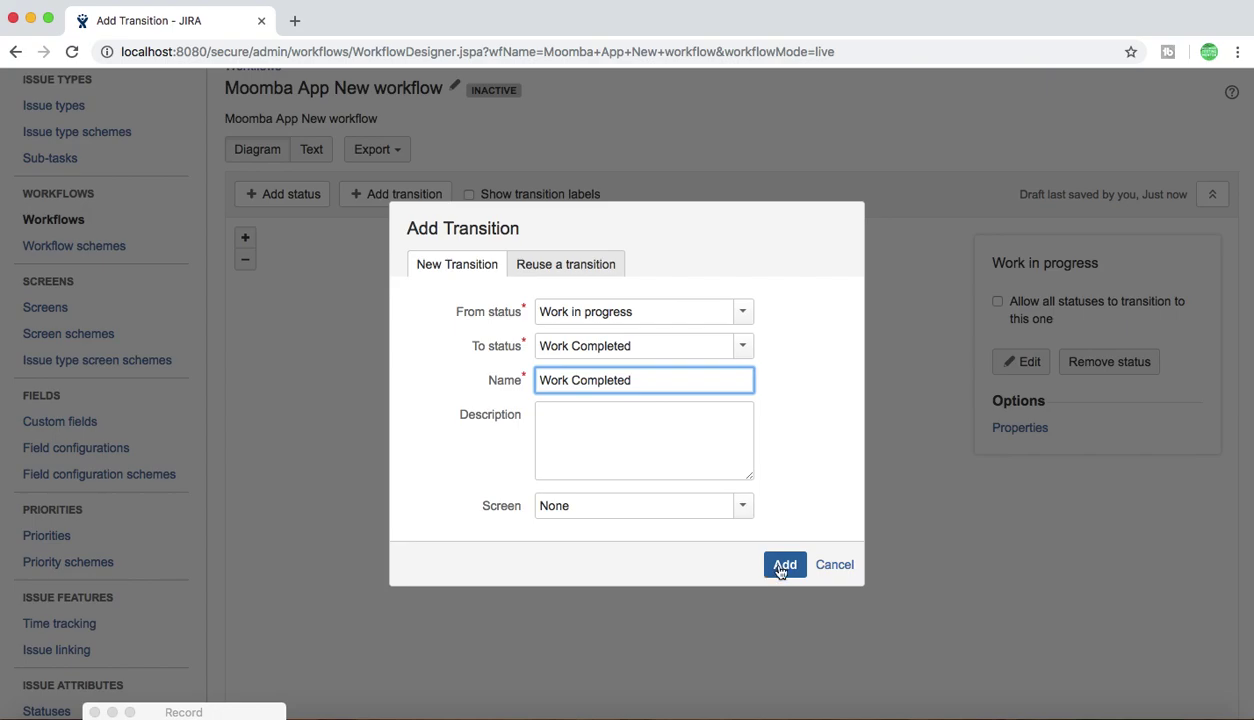
# Add the new transition with Resolve Issue Screen as its screen, and move the Work Completed status further down in the diagram
pyautogui.click(744, 519)
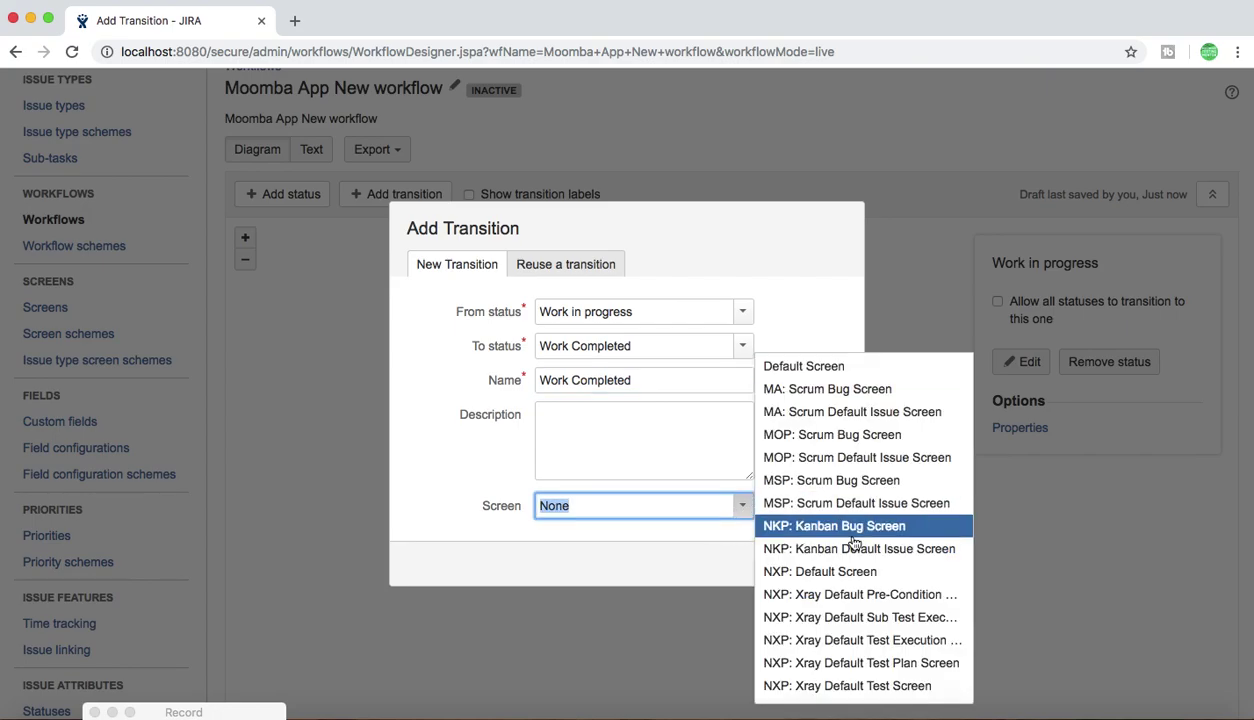
pyautogui.scroll(-6, 830, 542)
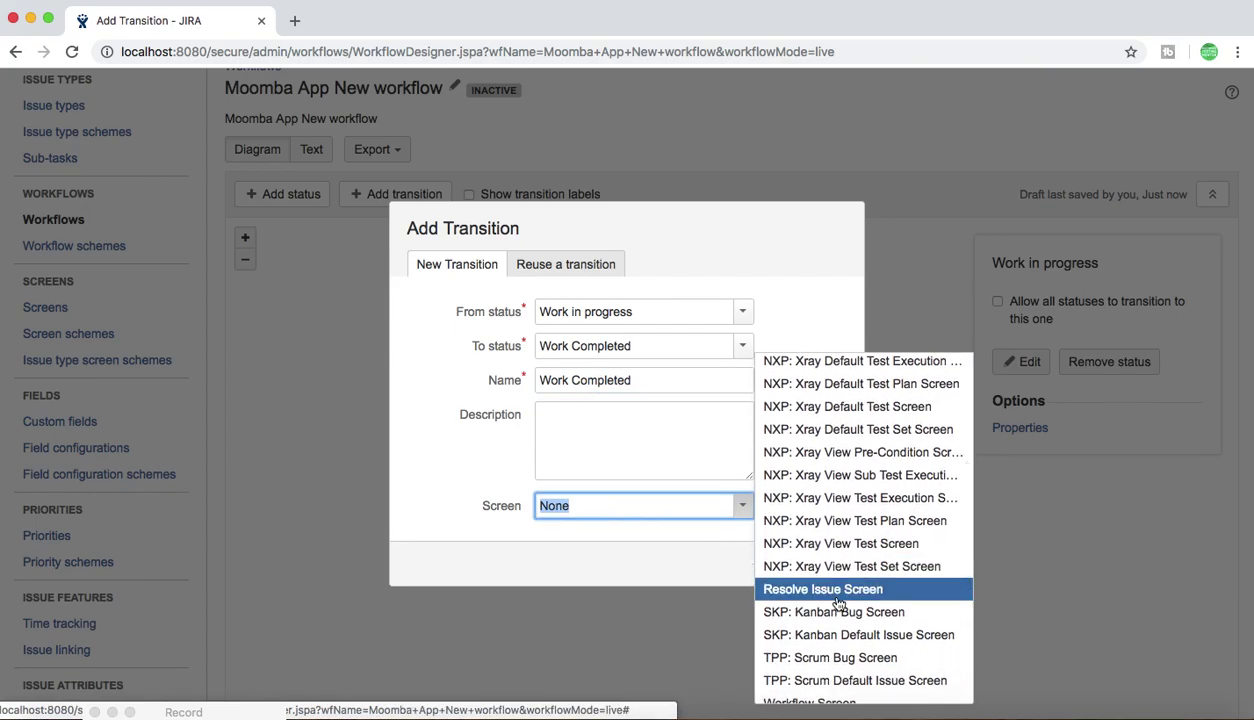
pyautogui.click(822, 591)
pyautogui.click(783, 566)
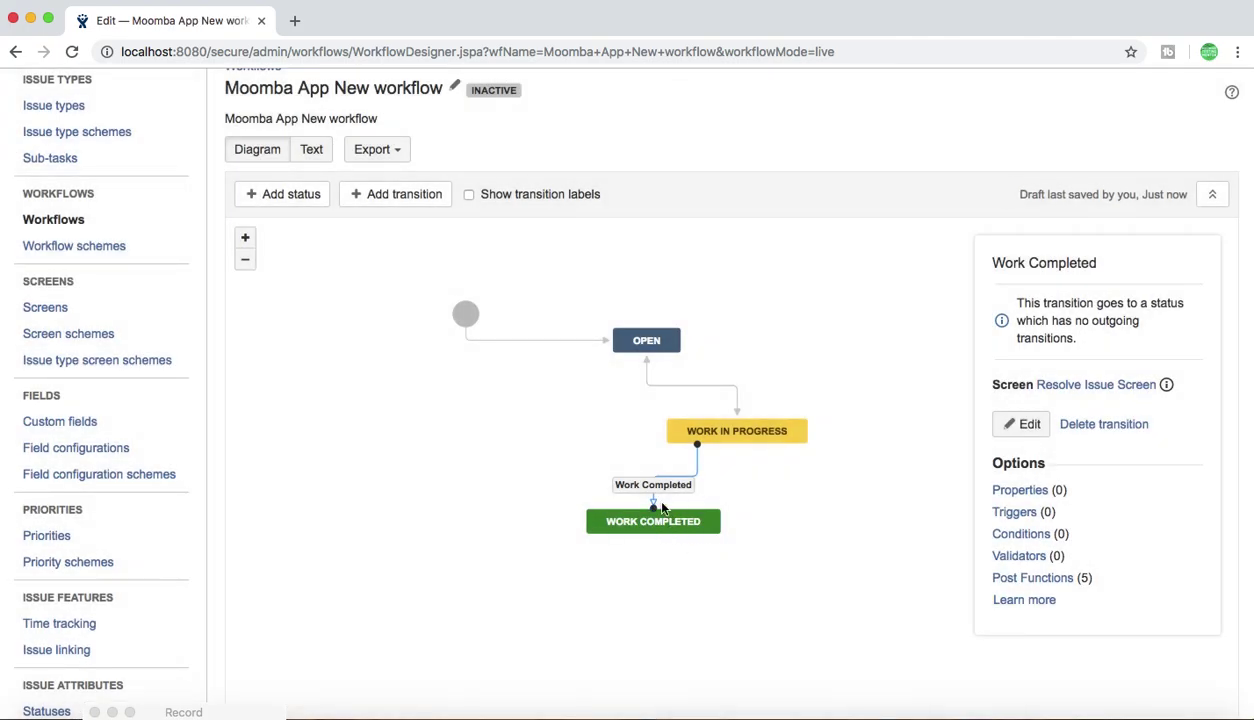
pyautogui.moveTo(652, 519); pyautogui.dragTo(640, 584)
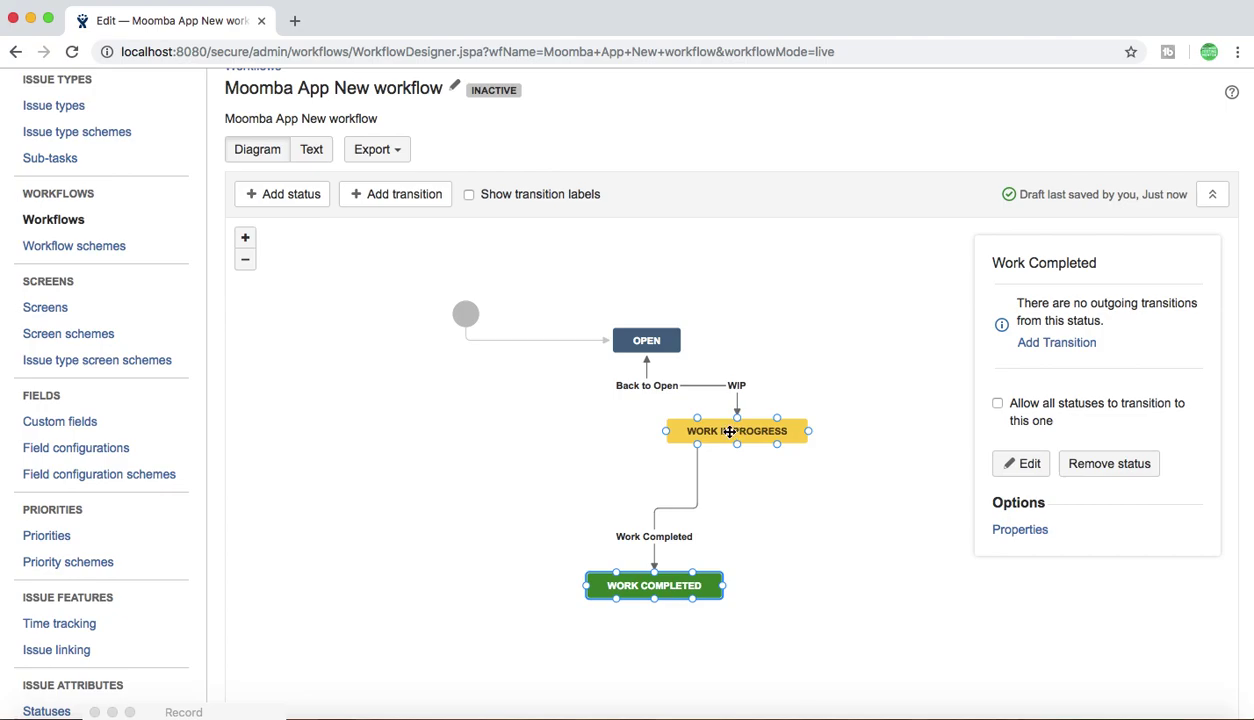
pyautogui.click(777, 557)
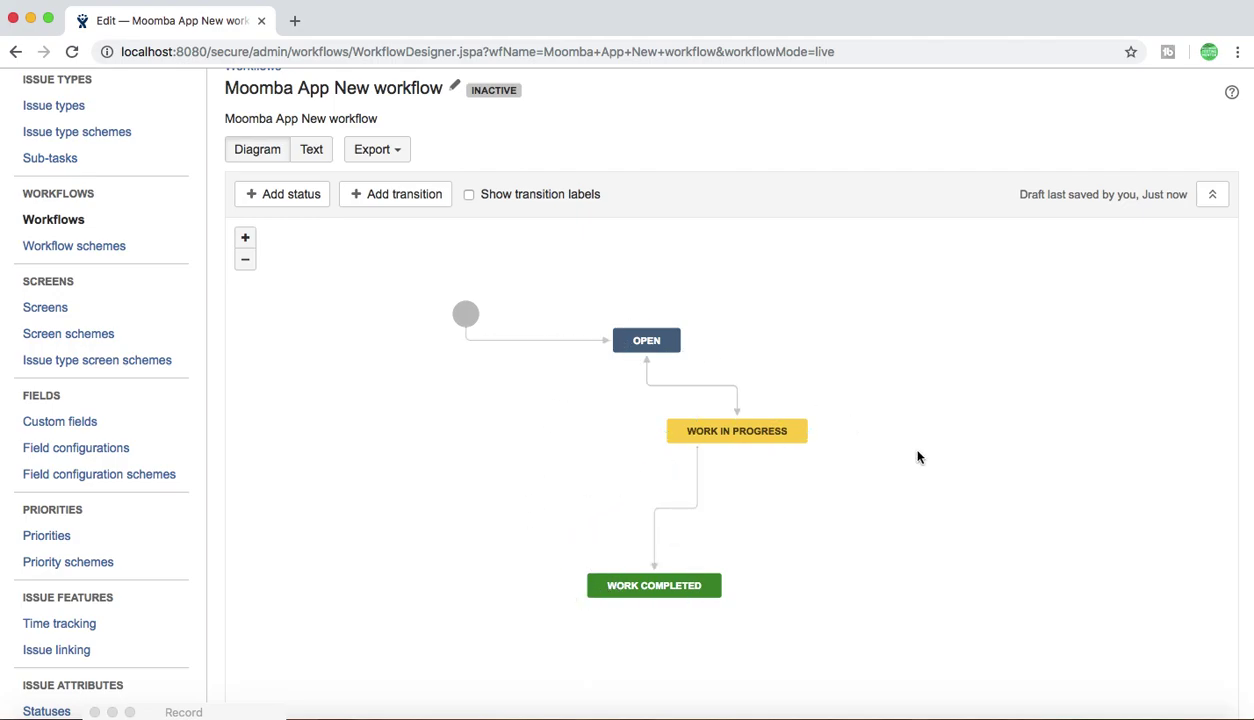
pyautogui.scroll(1, 884, 369)
pyautogui.scroll(-3, 884, 369)
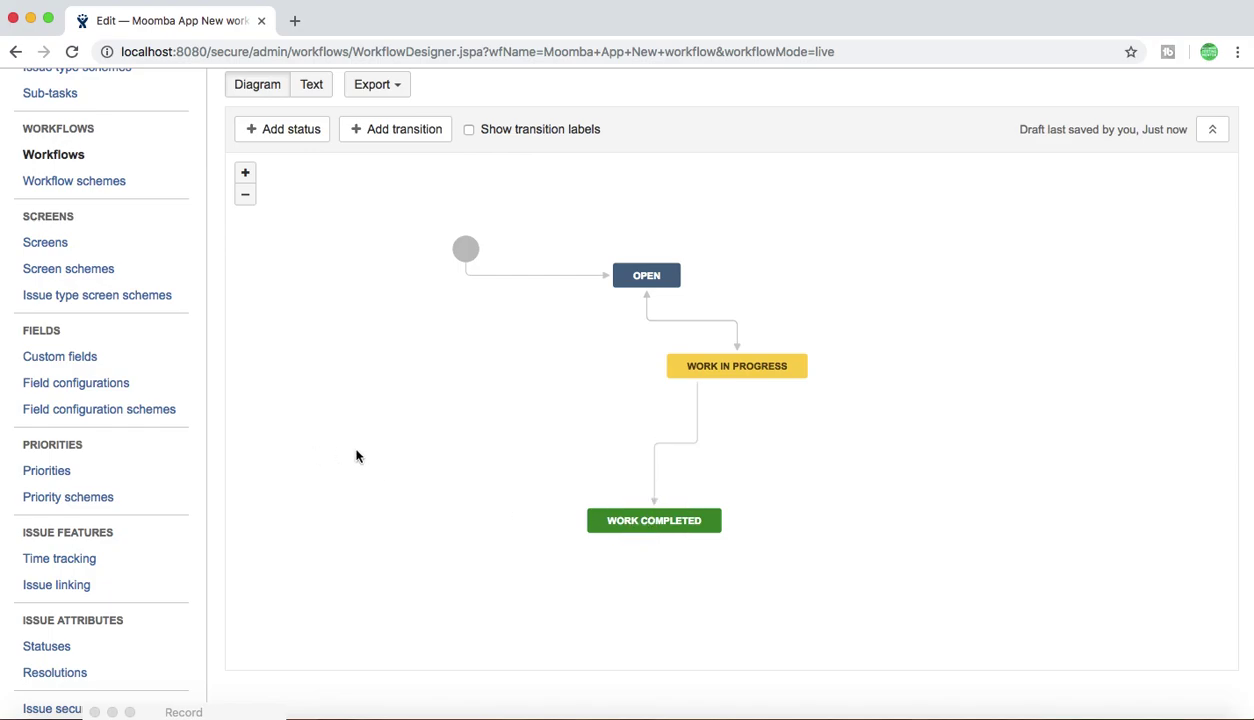
pyautogui.click(641, 510)
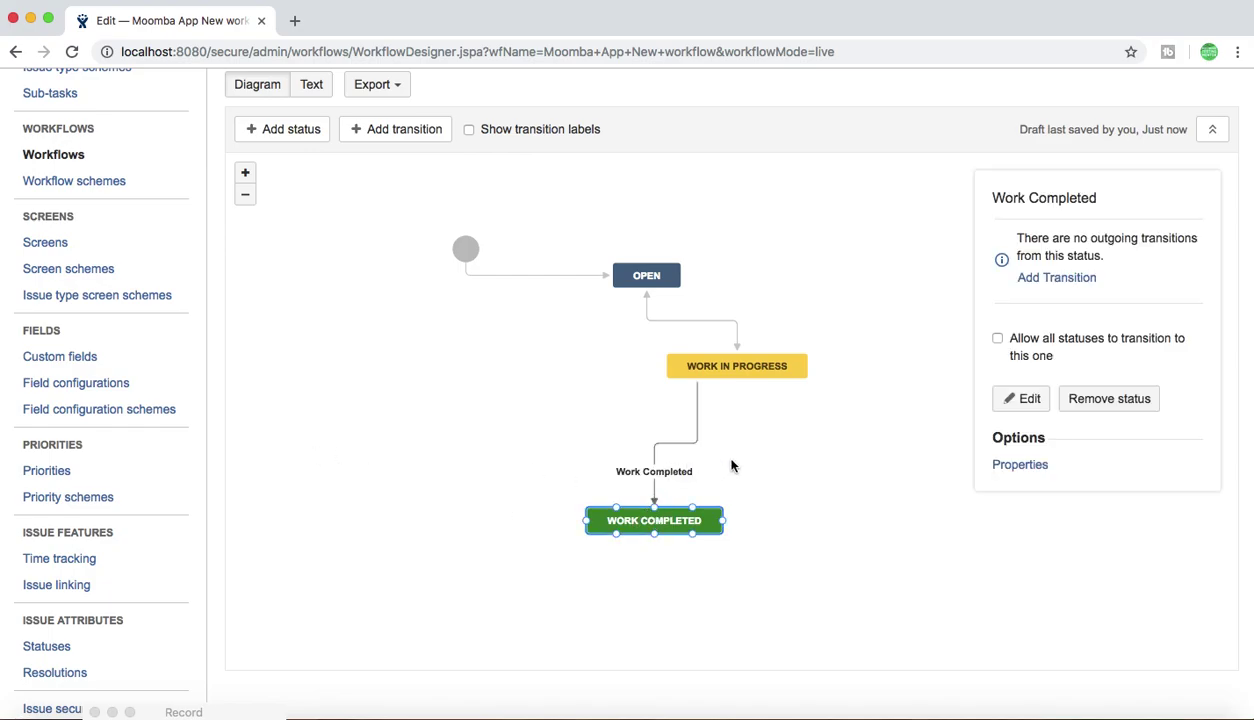
pyautogui.click(775, 440)
pyautogui.scroll(3, 859, 445)
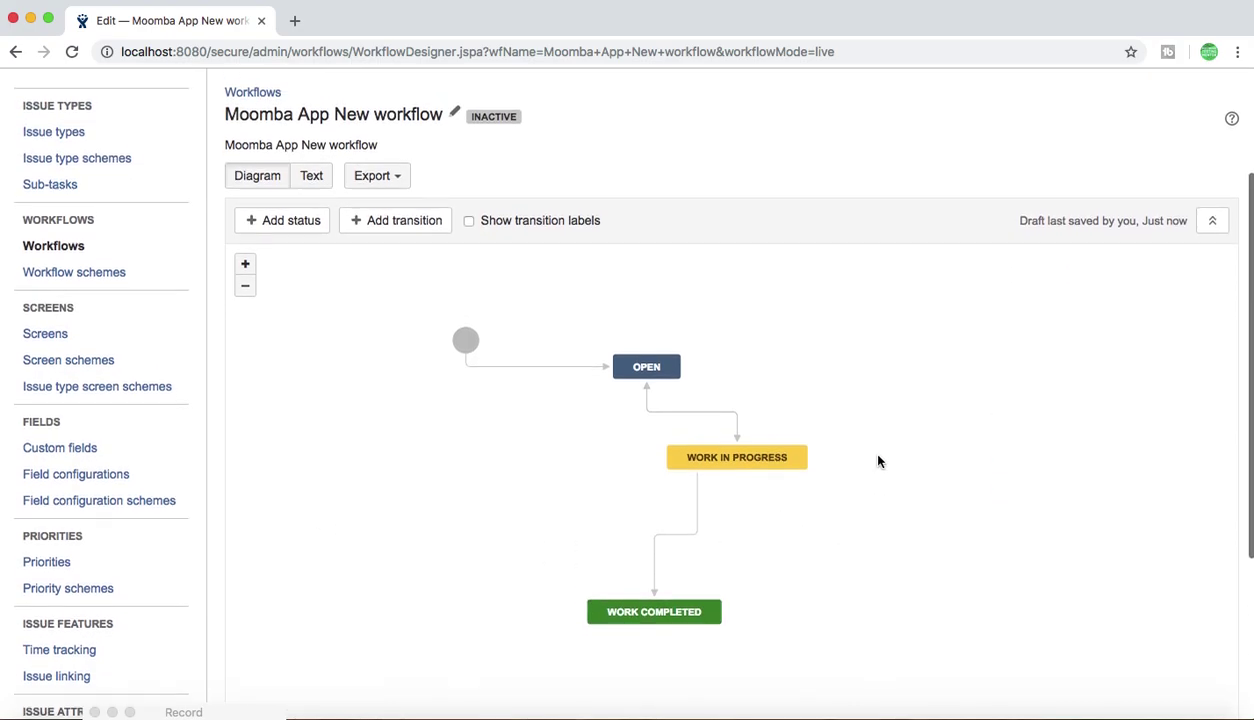
pyautogui.scroll(1, 878, 461)
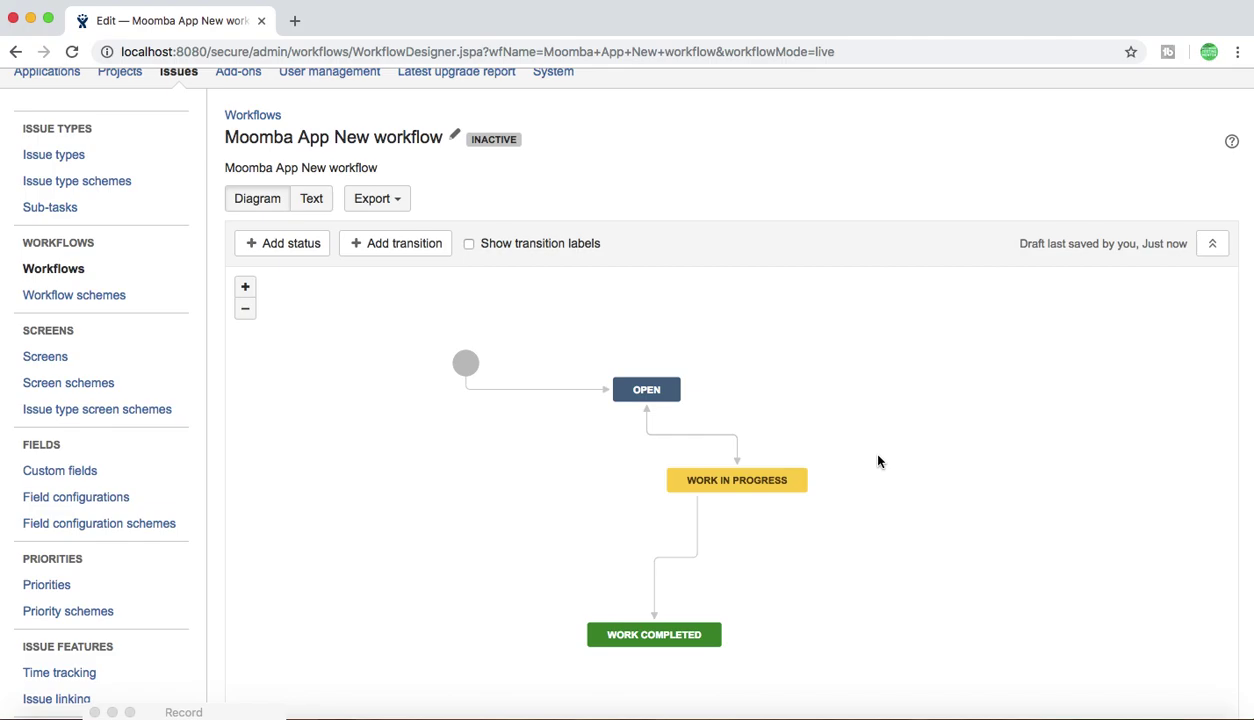
# Review the name and screen in the Work Completed transition's edit form, and close it without saving
pyautogui.click(680, 557)
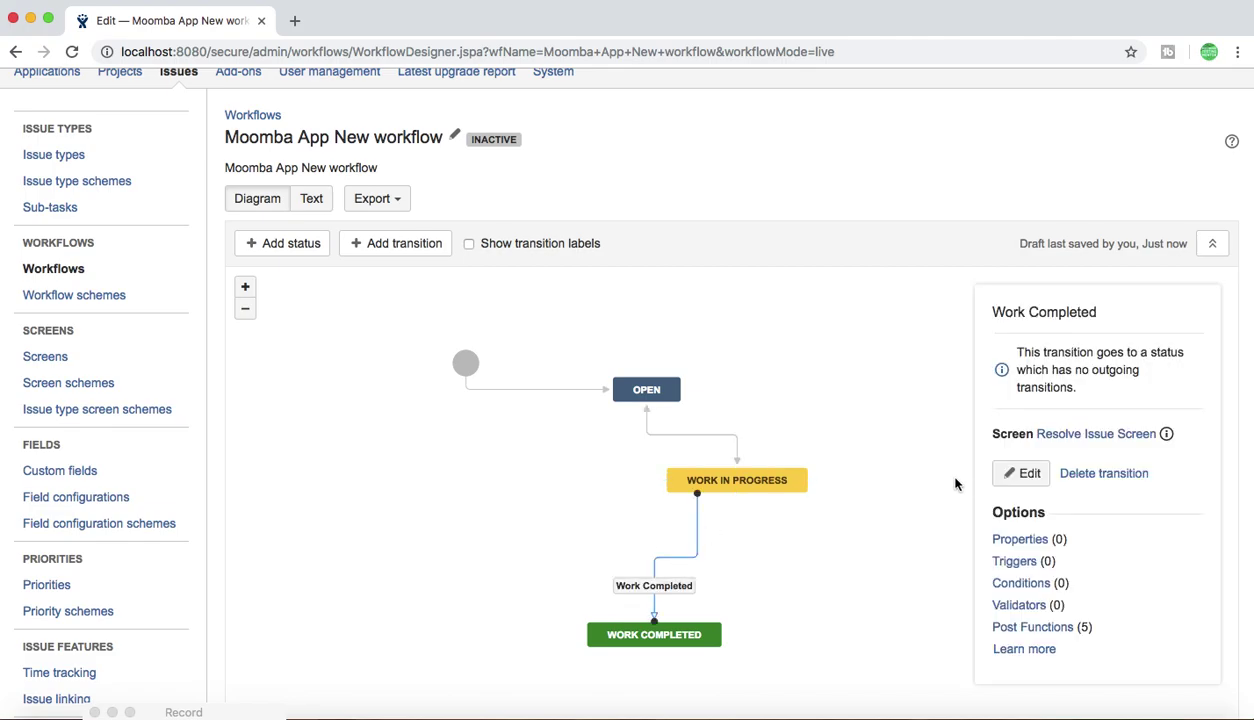
pyautogui.click(1024, 474)
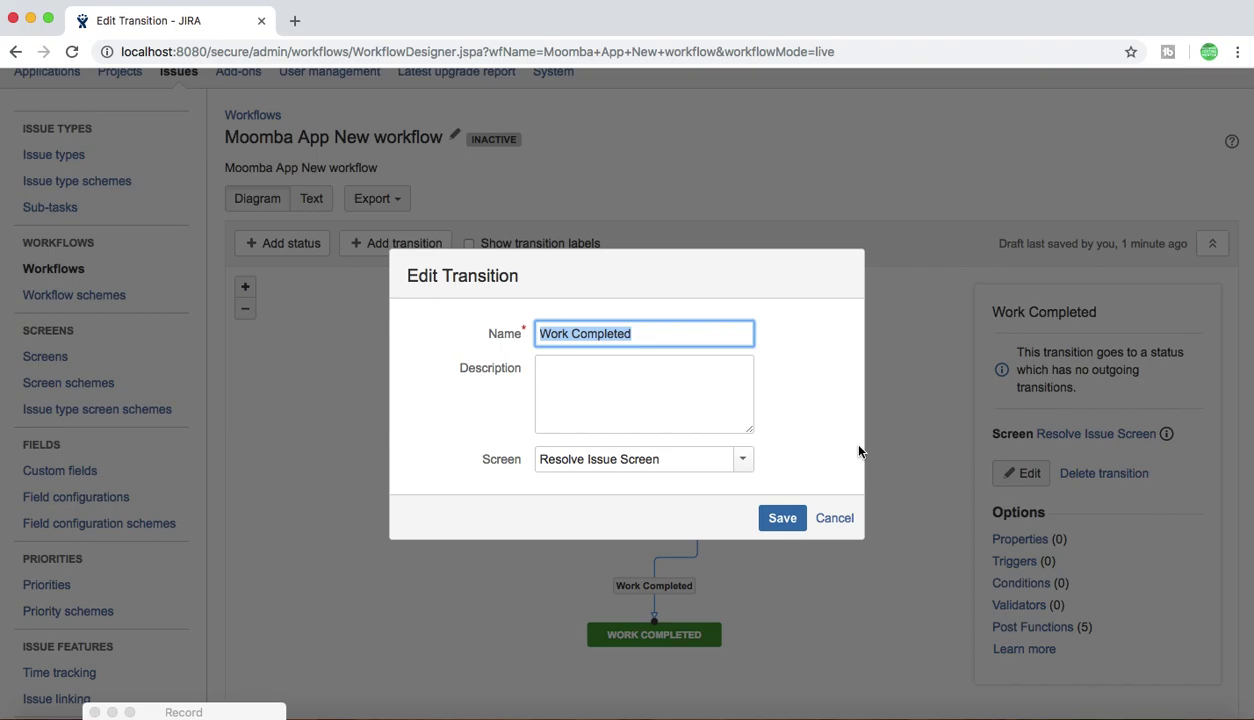
pyautogui.click(834, 518)
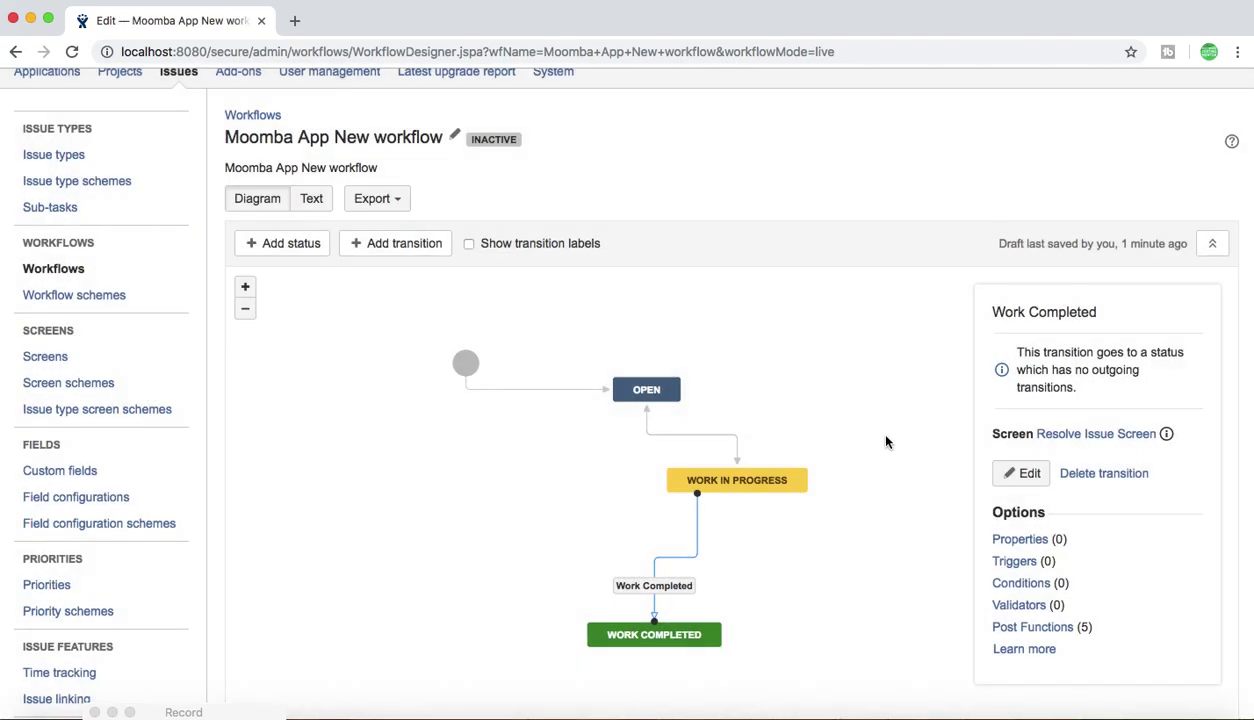